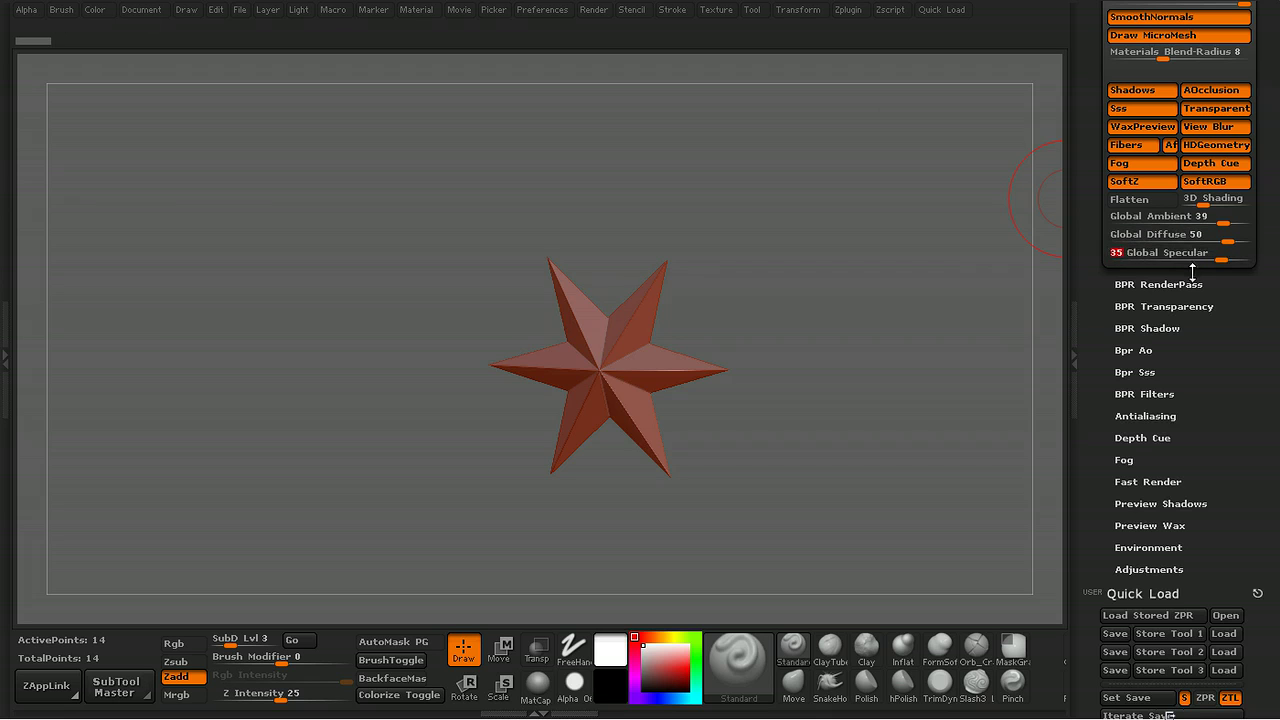
Expand the BPR RenderPass section of the render settings
click(1150, 284)
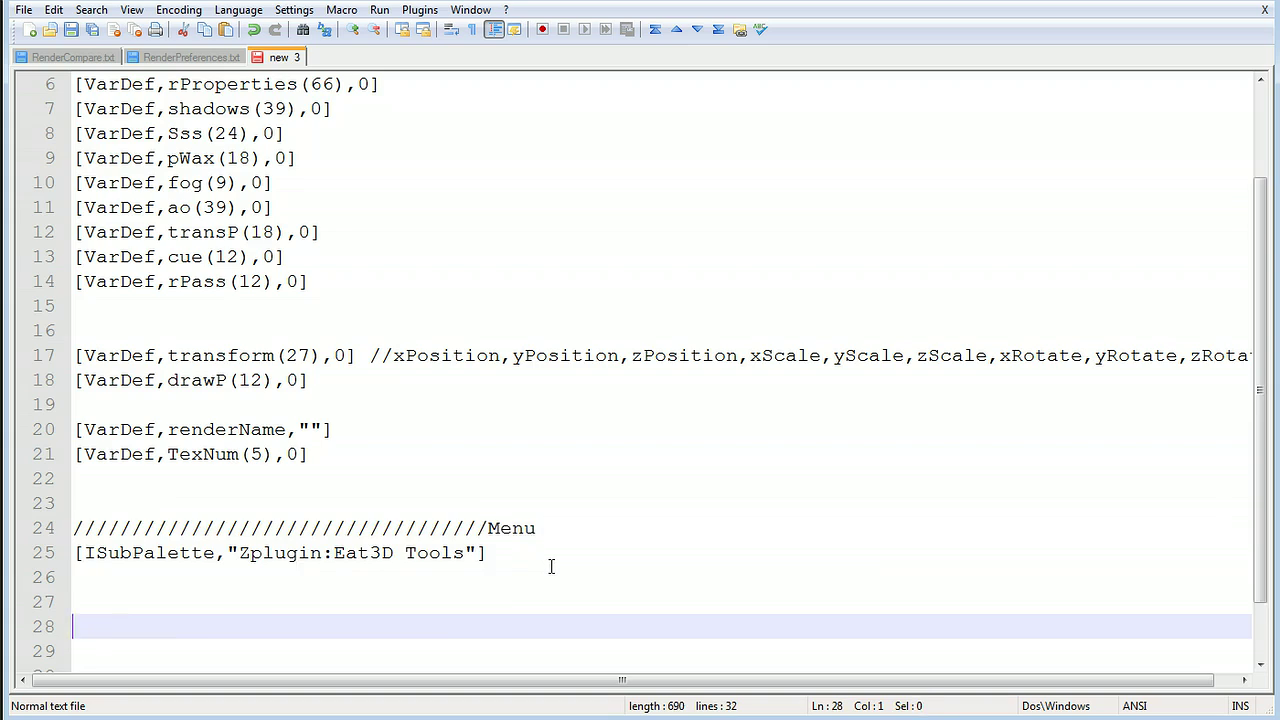
Switch to Notepad++ and add the text "Render Preferences" below the Eat3D Tools subpalette line, followed by blank lines
text(Render Preferences)
key(Return)
key(Return)
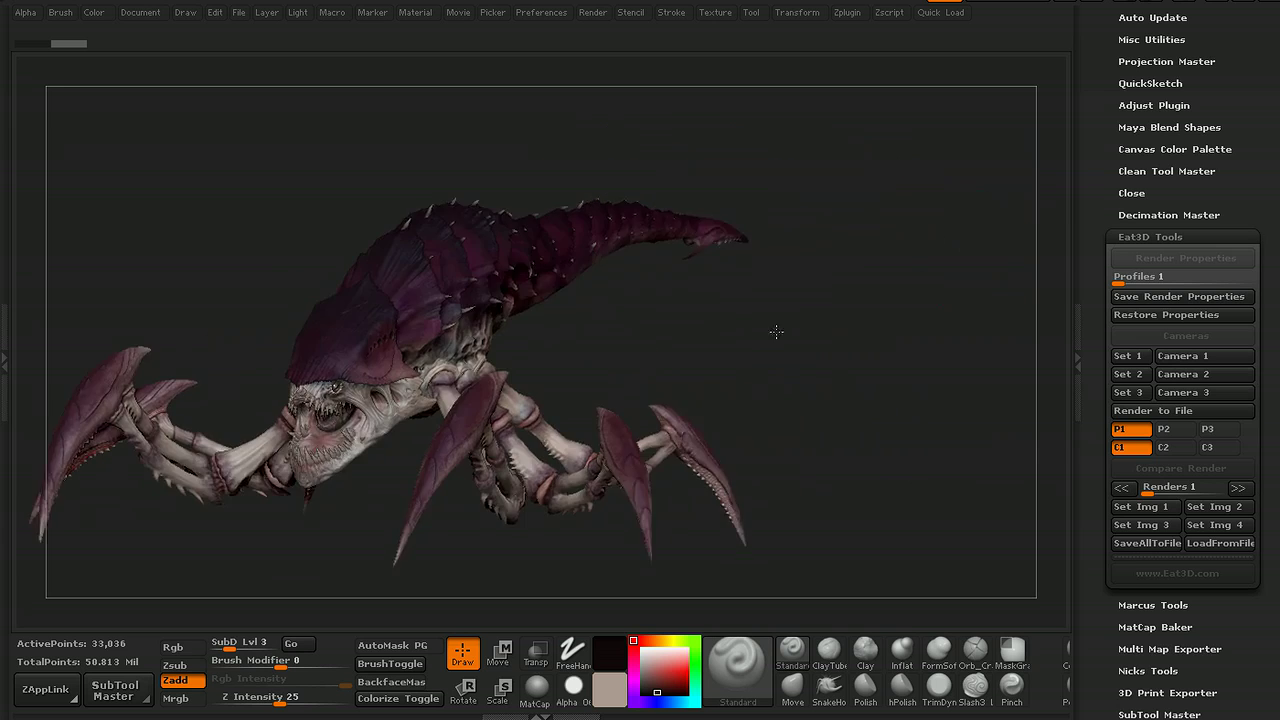
Switch to ZBrush, store a rotated view of the creature as camera 3, and recall cameras 1, 2 and 3 in turn
drag(855, 336, 1010, 310)
click(1120, 392)
click(1203, 356)
click(1214, 374)
click(1214, 392)
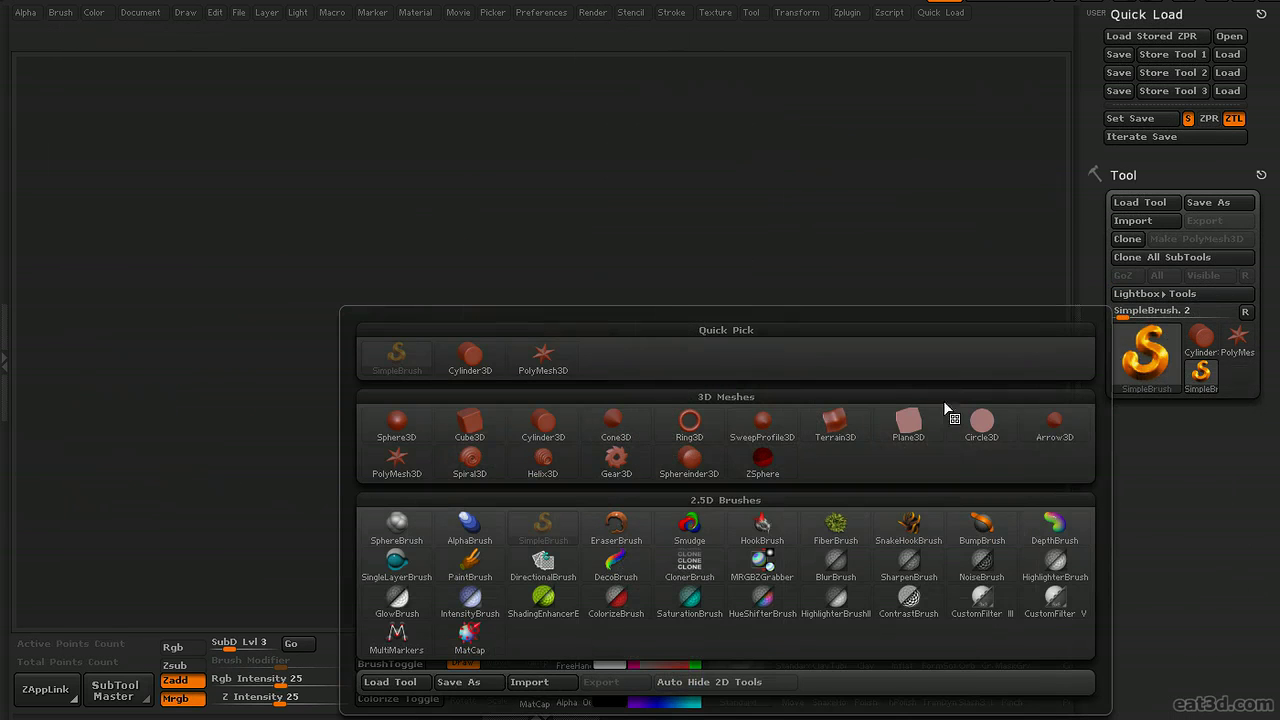
Draw a Plane3D mesh in the middle of the canvas and make it editable with the MatCap Gray material
click(908, 420)
drag(612, 392, 621, 510)
key(t)
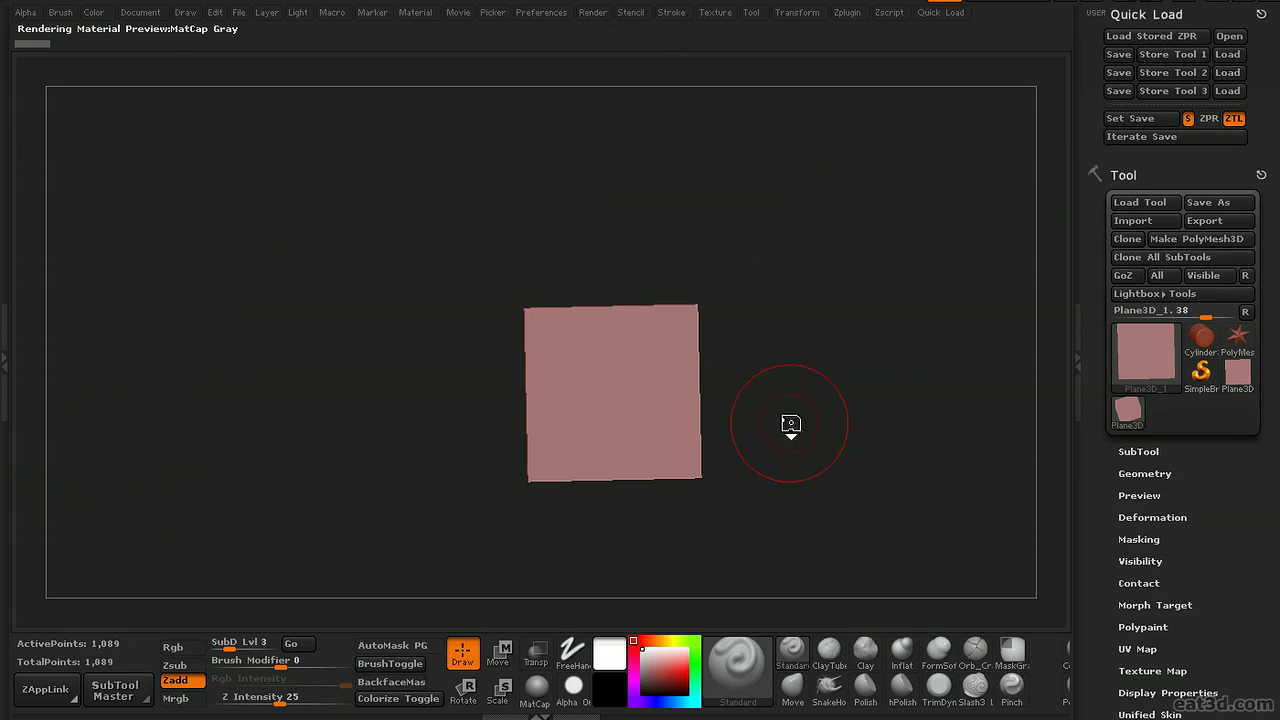
mouse_move(851, 393)
mouse_down()
mouse_move(820, 421)
mouse_move(840, 419)
mouse_up()
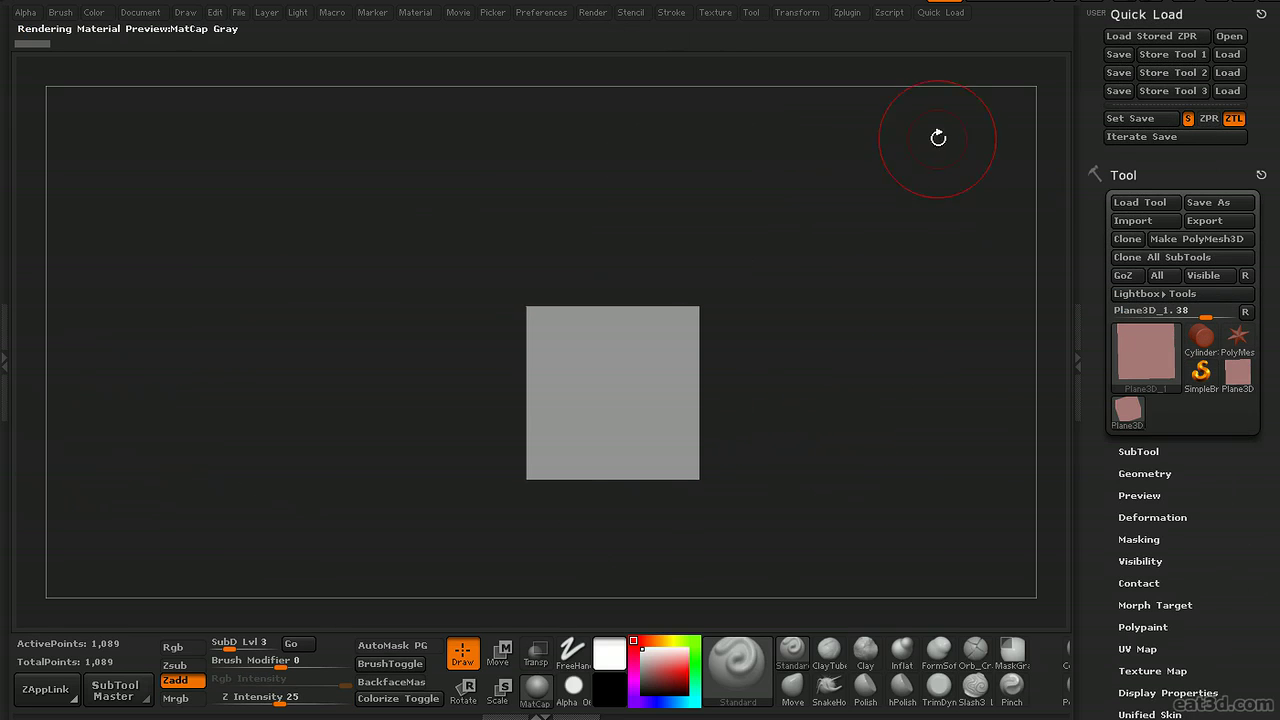
Tile the plane into a grid of 4 rows and 4 columns with Tile Helper, leaving Clone off
click(893, 16)
click(843, 31)
click(1178, 345)
drag(1251, 322, 1251, 91)
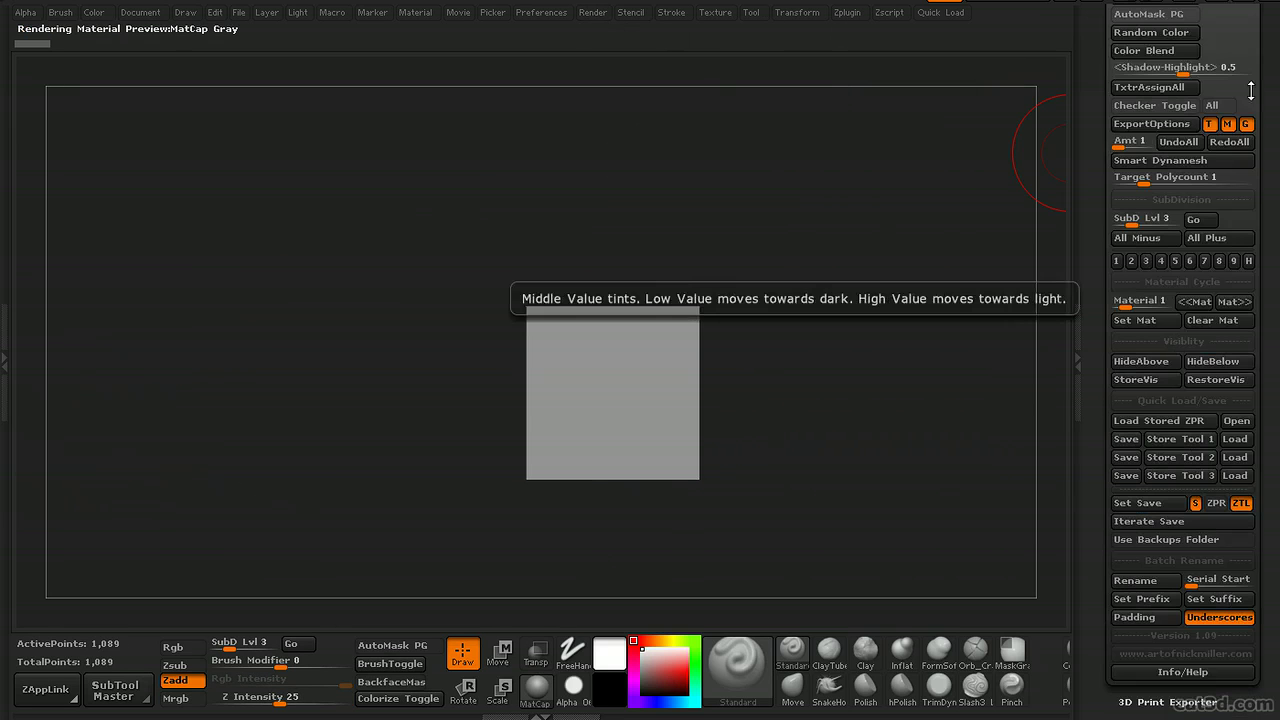
drag(1100, 54, 1094, 120)
click(1166, 48)
click(1160, 117)
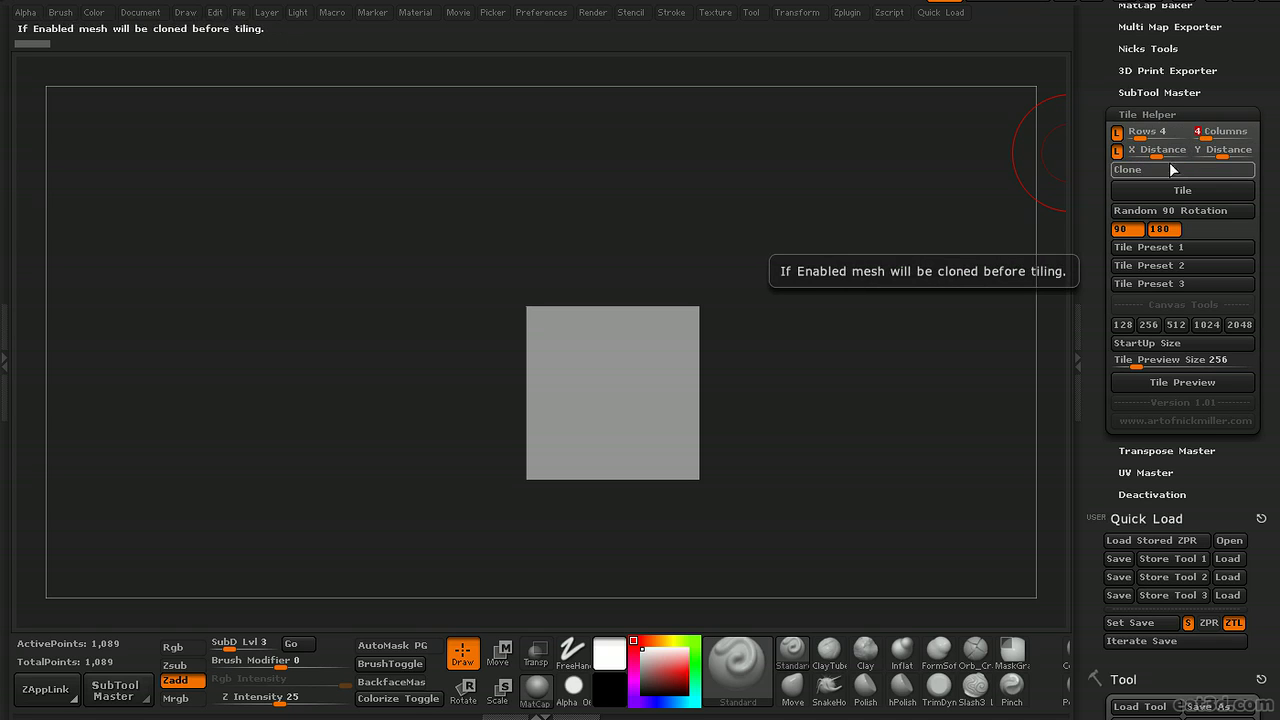
click(1130, 198)
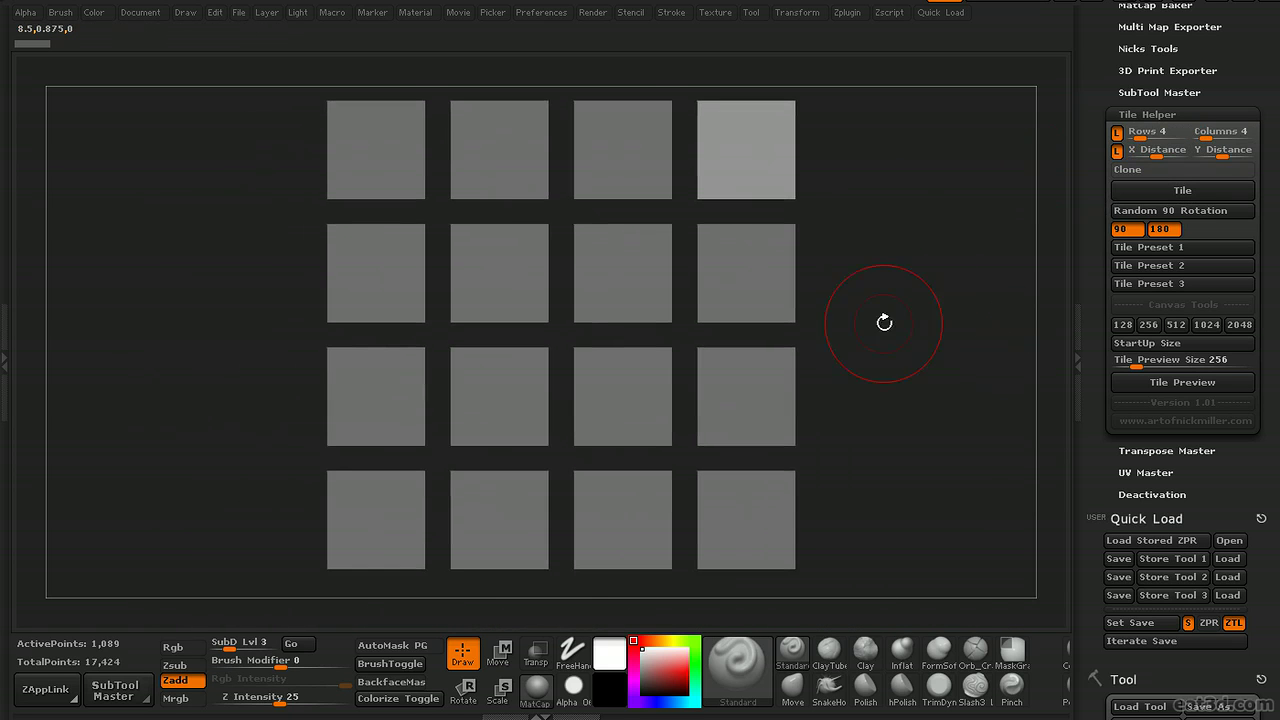
Try the Double display property on the active plane while viewing the grid from behind
drag(1089, 340, 1072, 110)
click(1195, 422)
drag(890, 402, 776, 404)
click(1143, 481)
alt+drag(550, 384, 990, 424)
click(1147, 485)
click(1147, 485)
click(1147, 485)
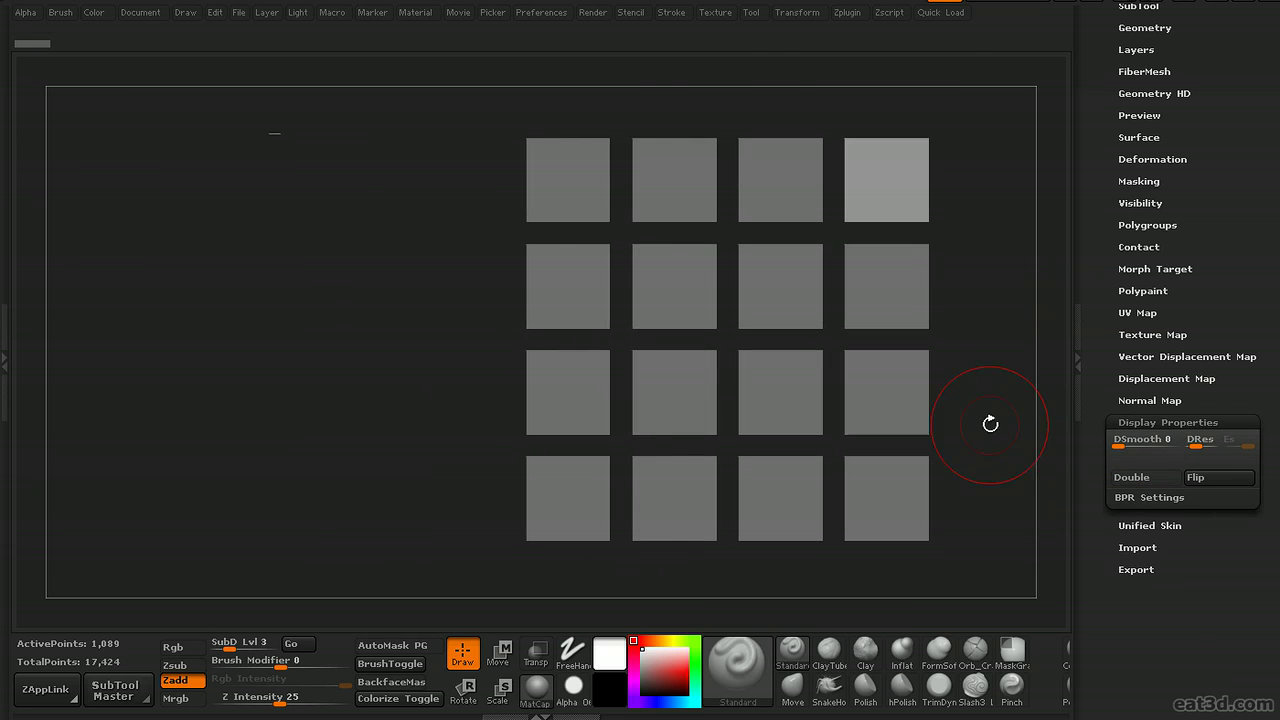
Load the DoubleSidedAll.txt script and use its DoubleSidedTog switch to make all planes double-sided
click(889, 12)
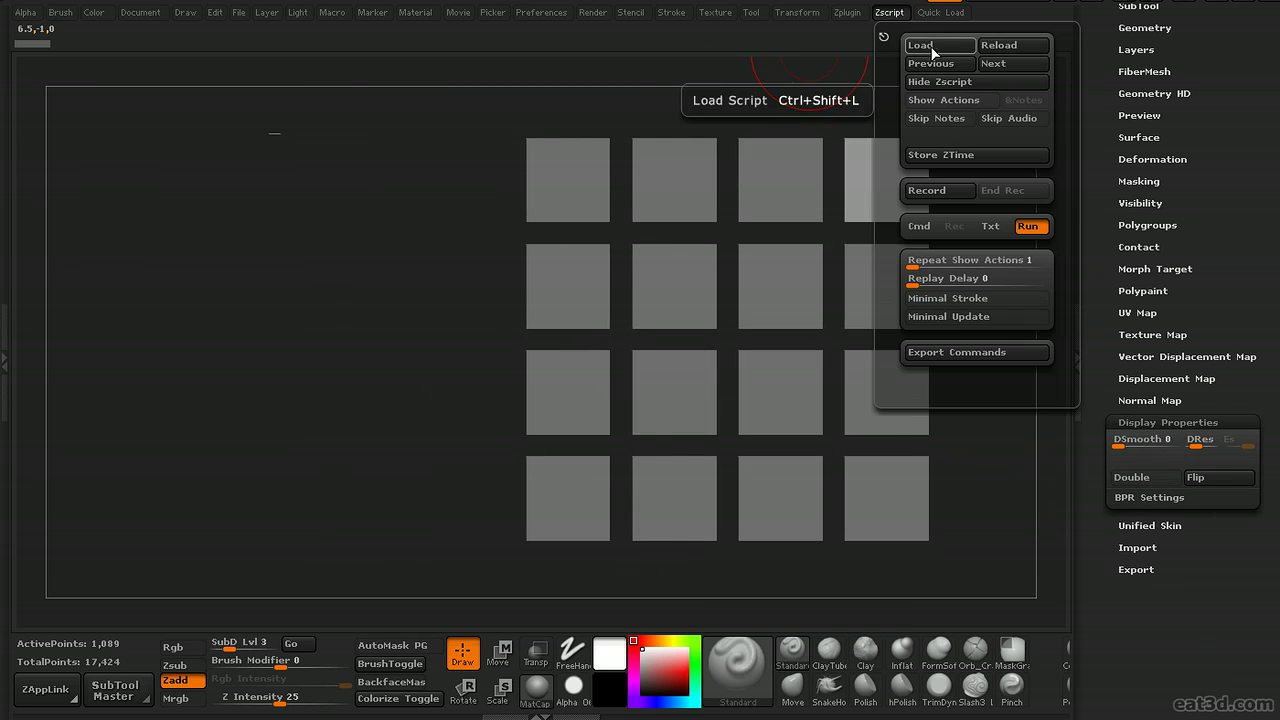
click(922, 45)
click(470, 226)
click(735, 537)
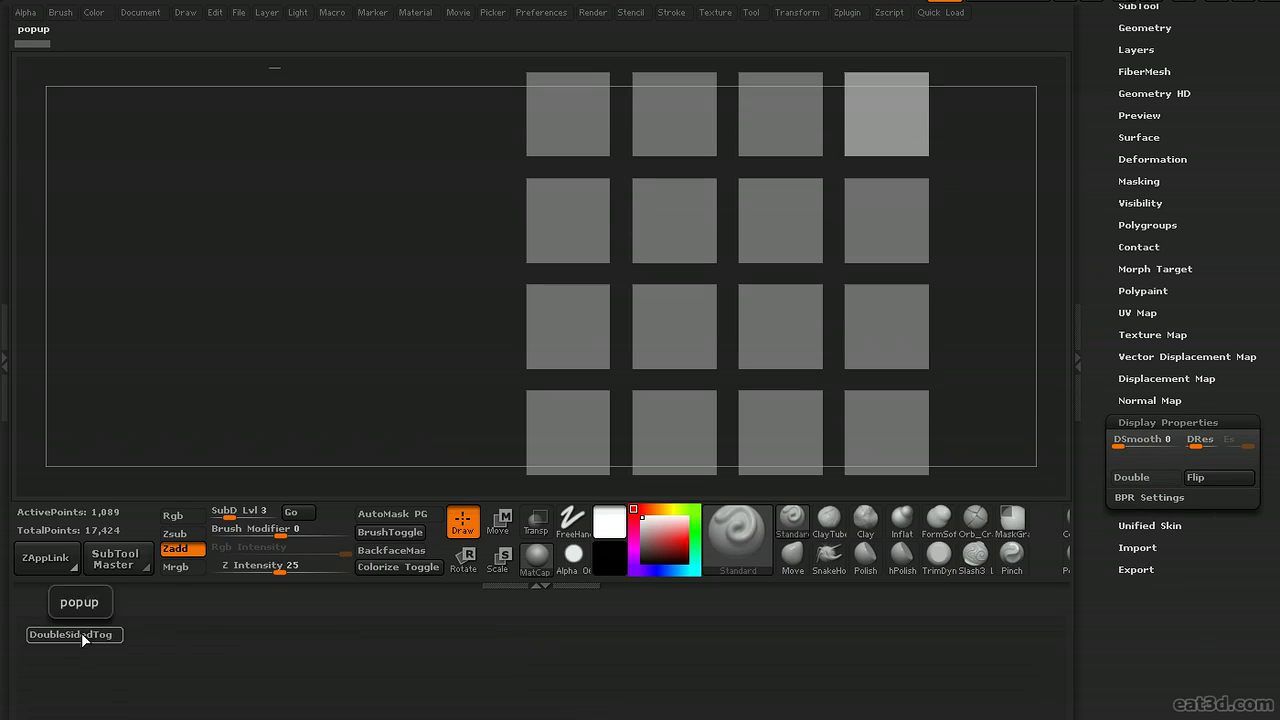
click(81, 632)
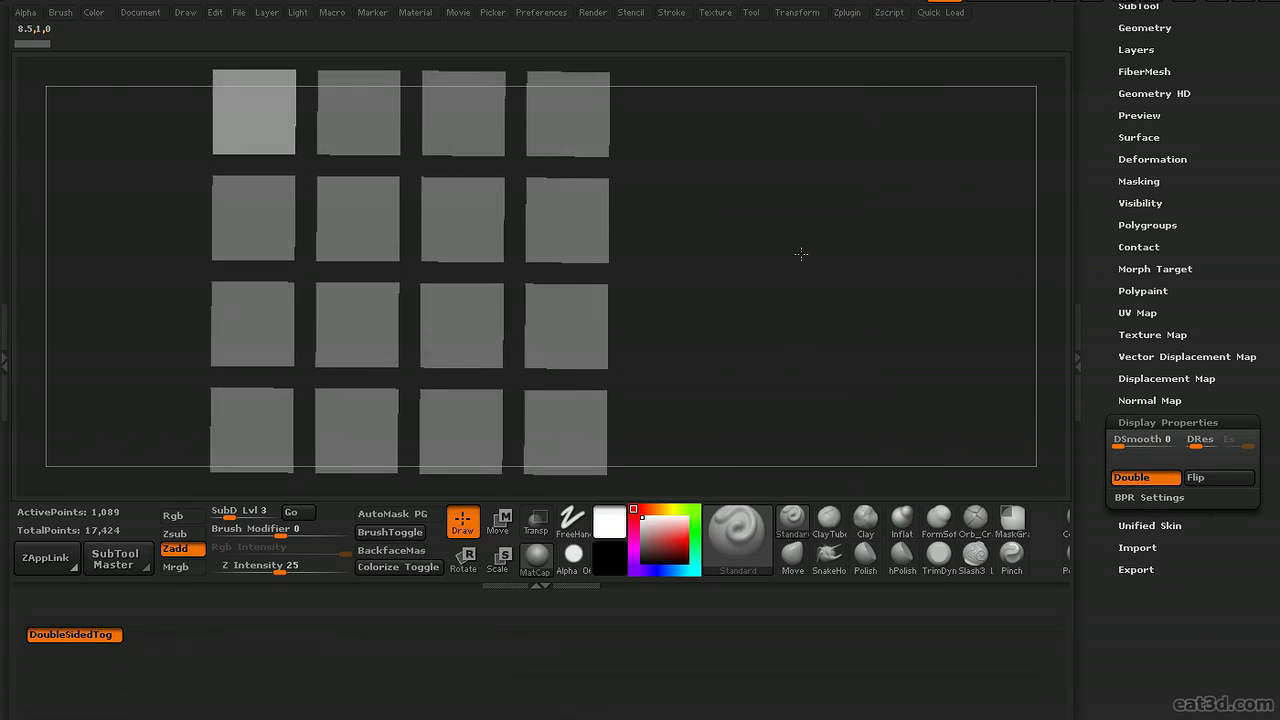
Check the tiled planes from behind while switching double-sided display off and back on
mouse_move(866, 291)
alt+mouse_down()
mouse_move(874, 303)
mouse_move(850, 295)
alt+mouse_up()
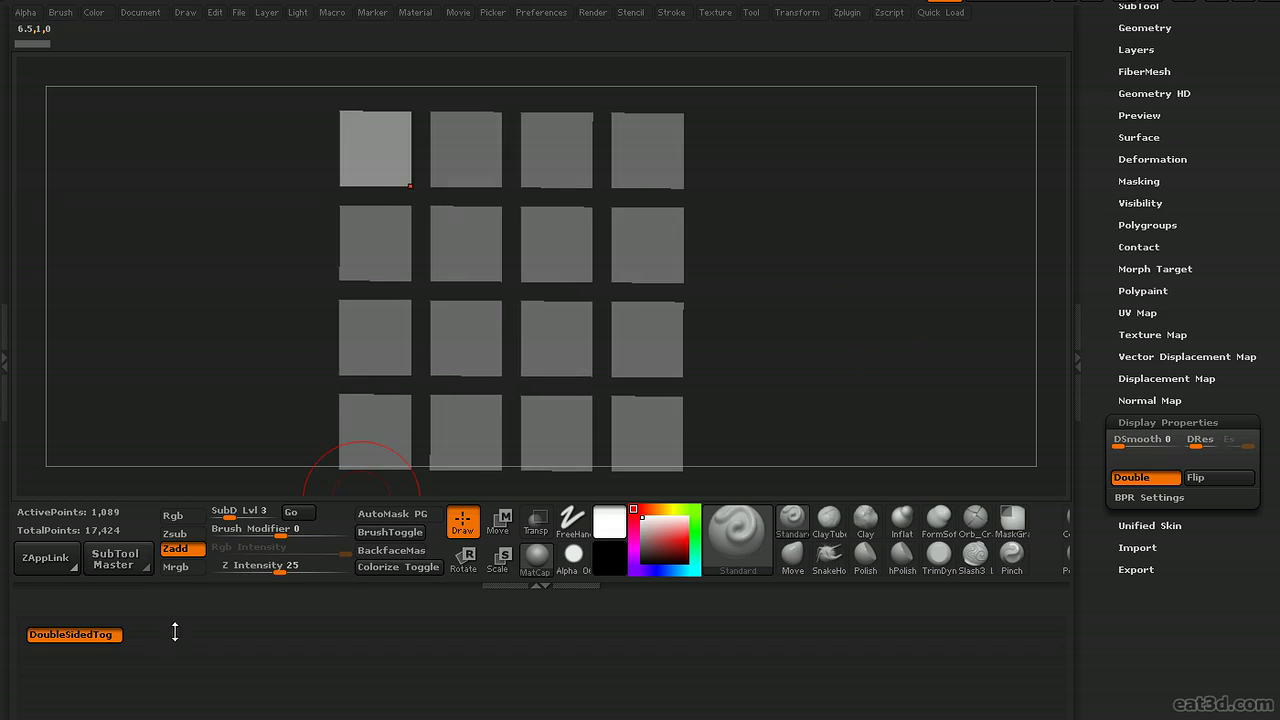
click(101, 636)
click(88, 636)
drag(722, 300, 810, 284)
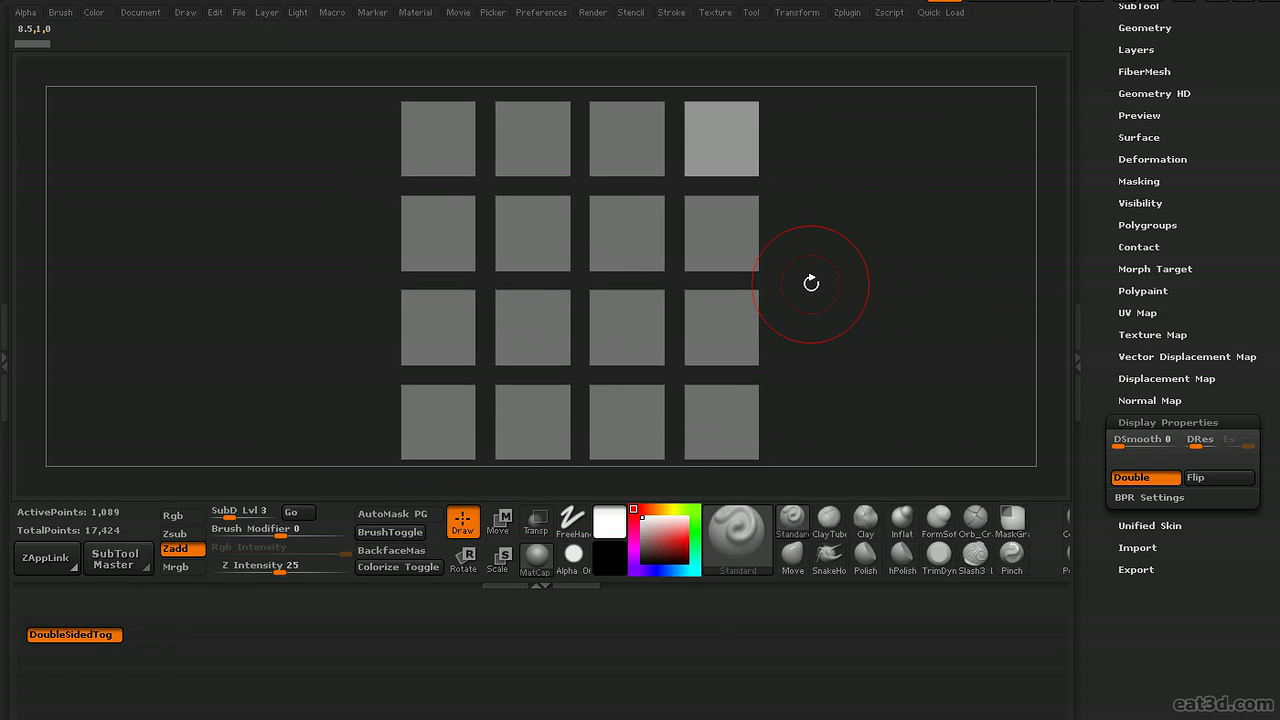
Load the QuickSelect_Multi.txt script from the Tutorial folder
click(891, 14)
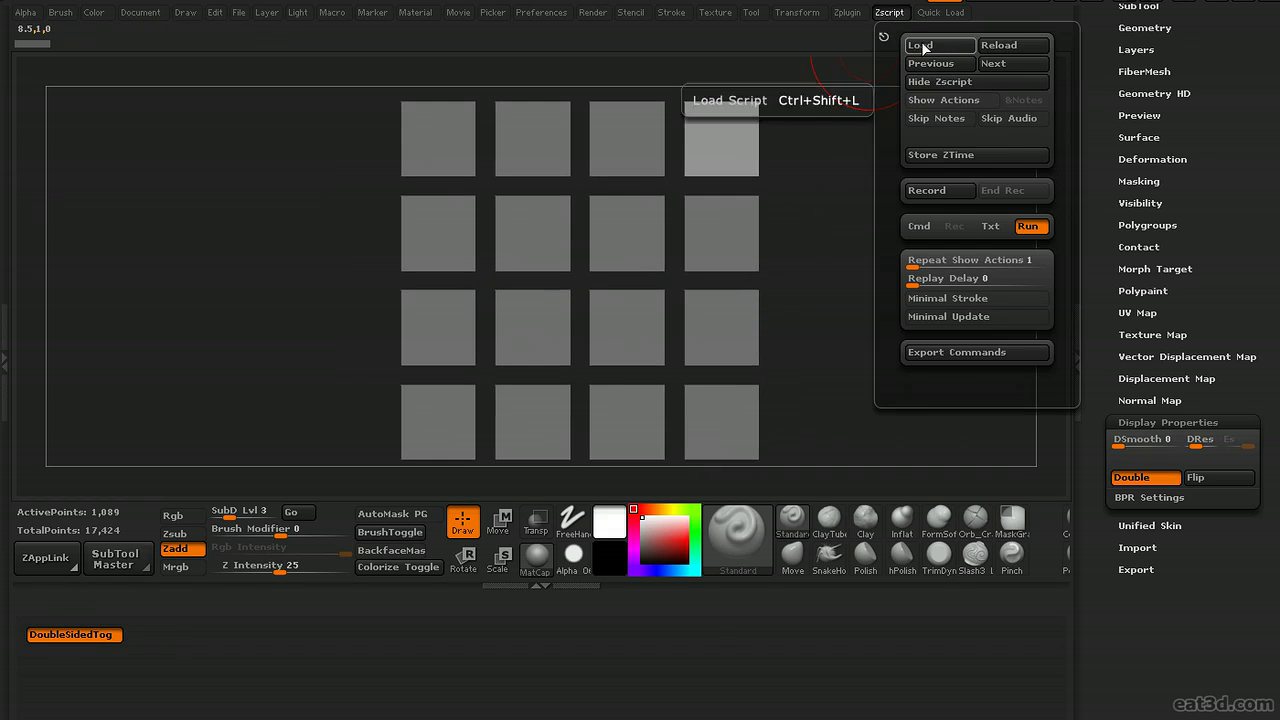
click(921, 44)
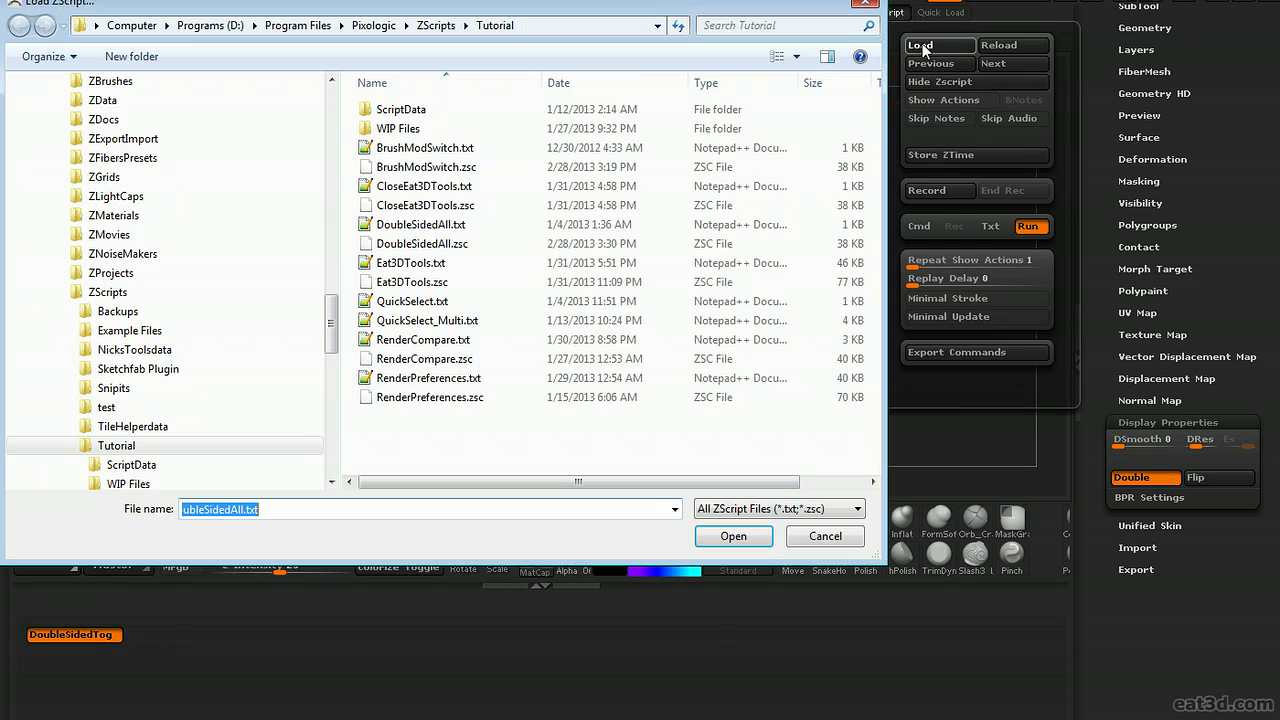
double_click(425, 320)
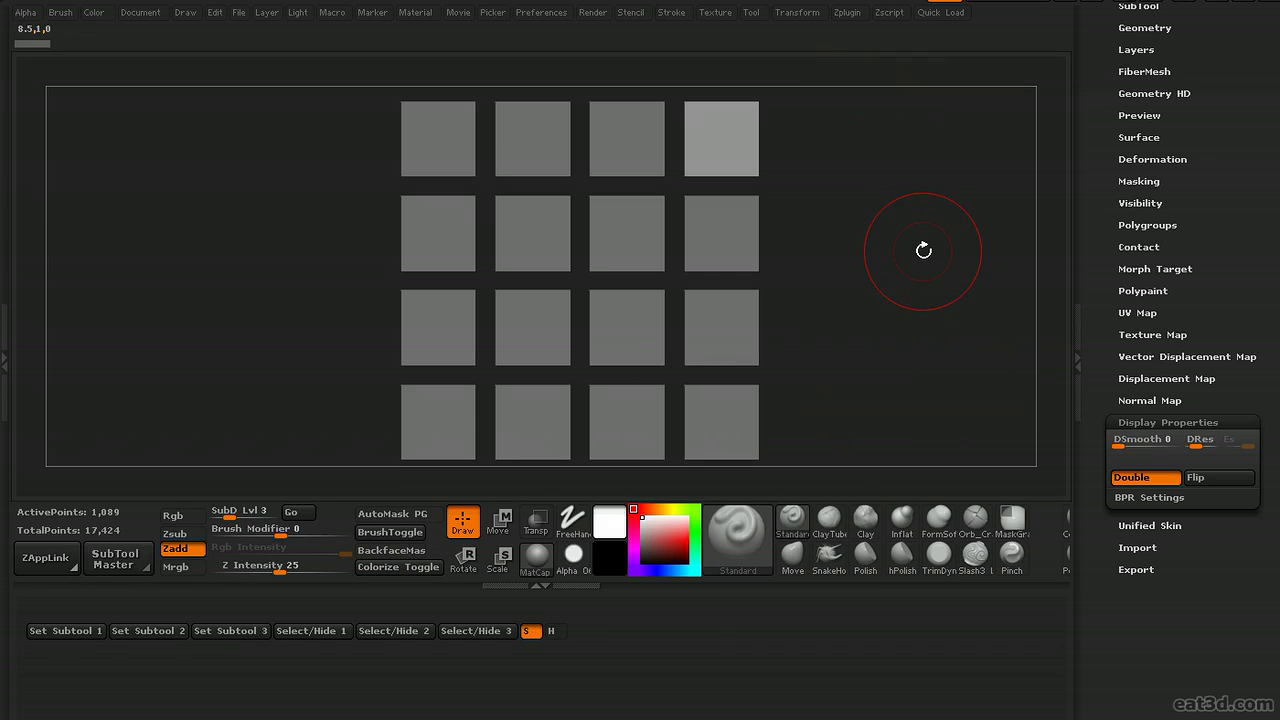
Assign inner planes from the second and third rows to the quick-select subtool slots, and enable the H hide mode
alt+click(632, 240)
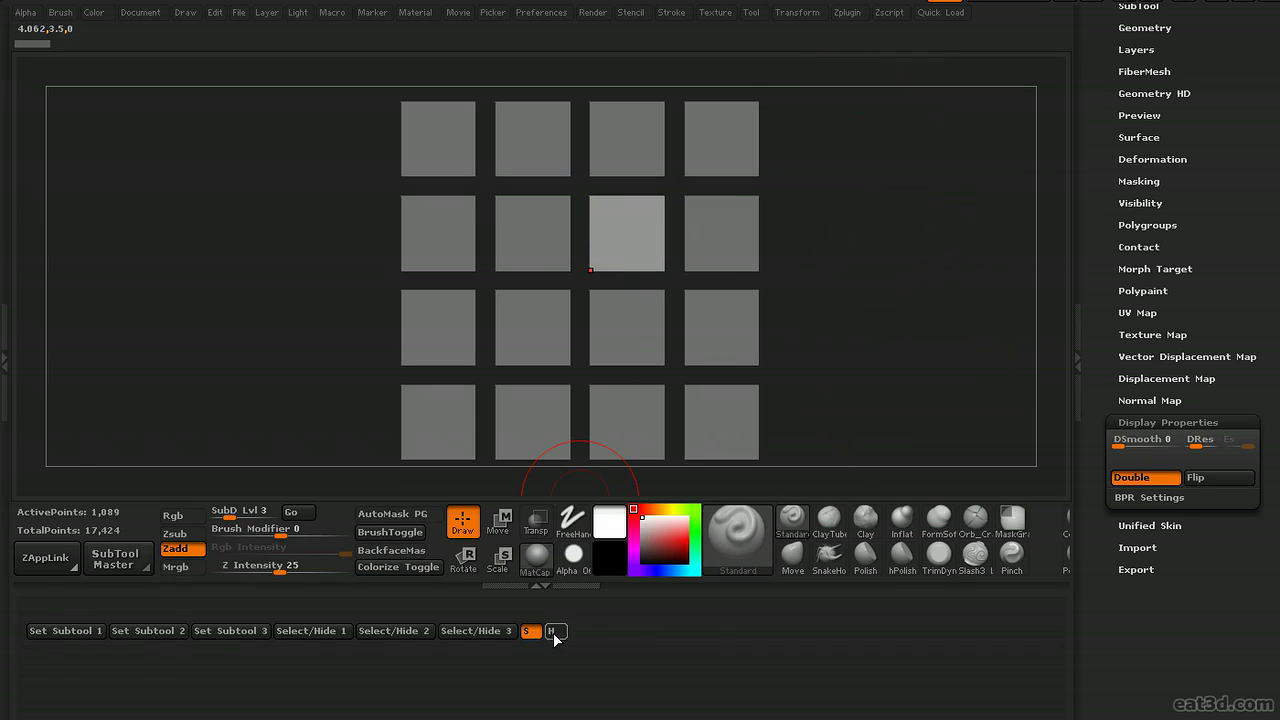
click(312, 631)
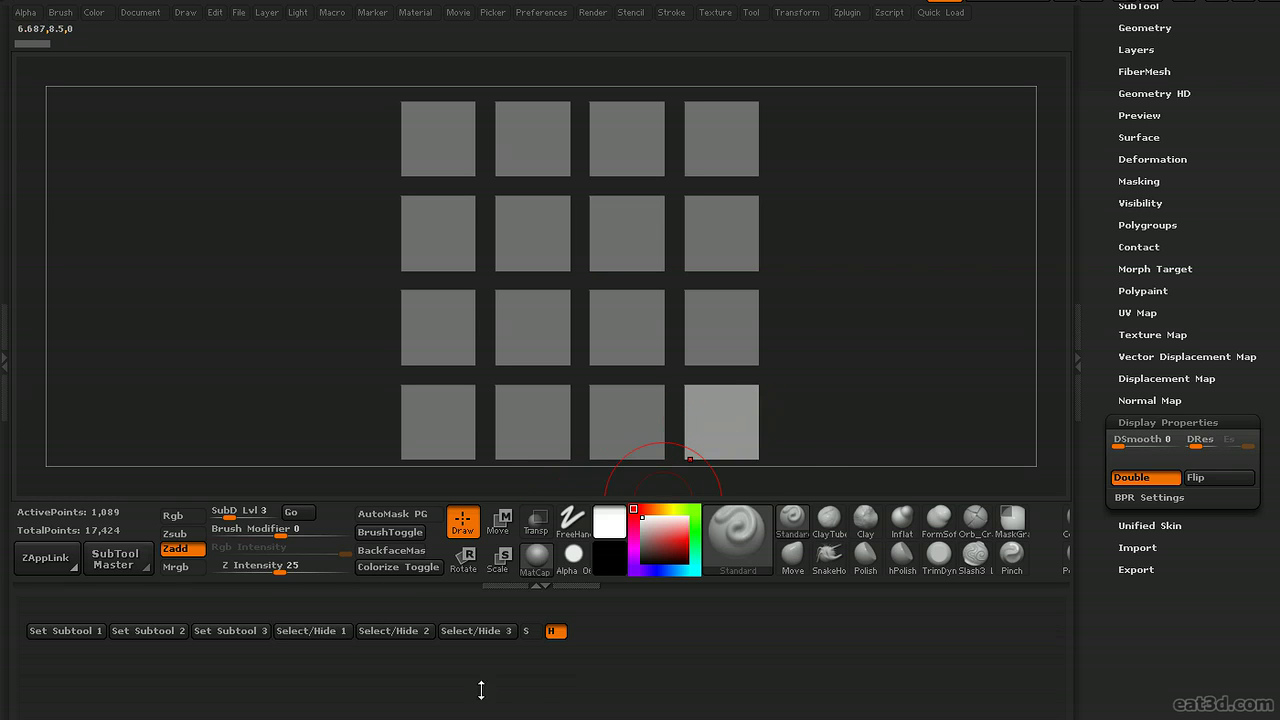
alt+click(534, 333)
click(165, 637)
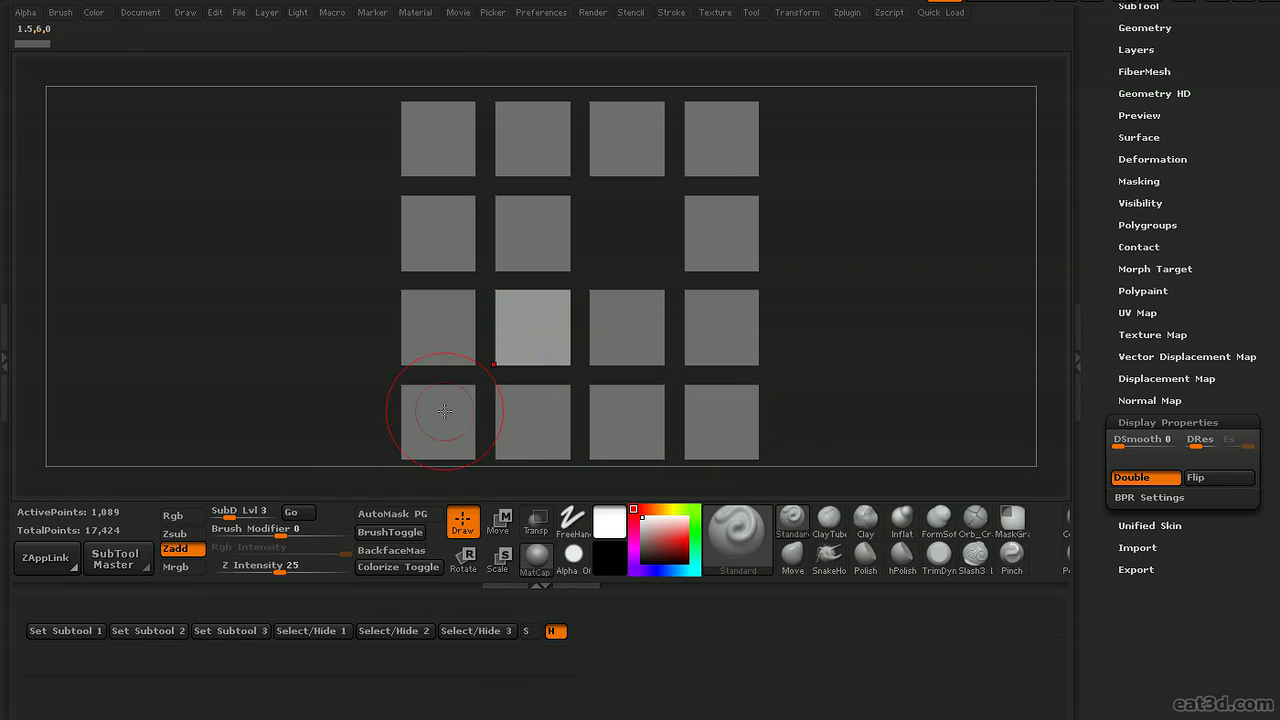
Make the third plane of the bottom row active and hide the planes stored in slots 2 and 3
alt+click(636, 434)
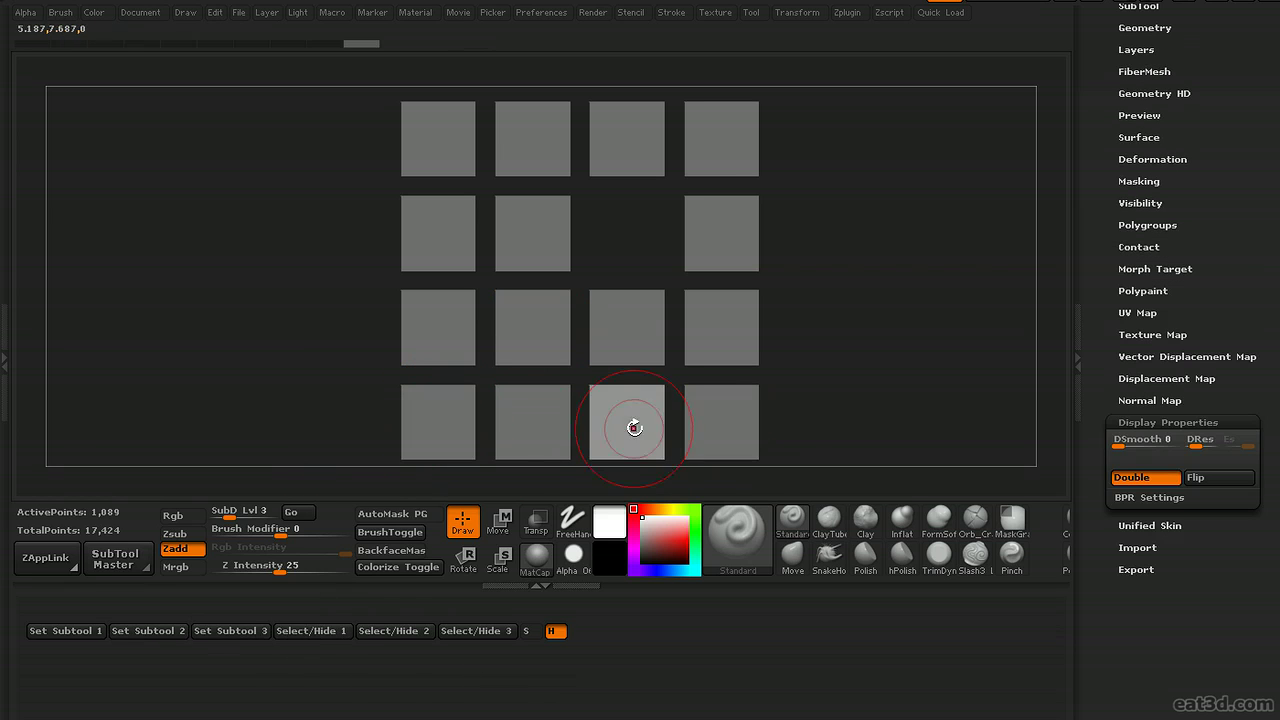
click(397, 631)
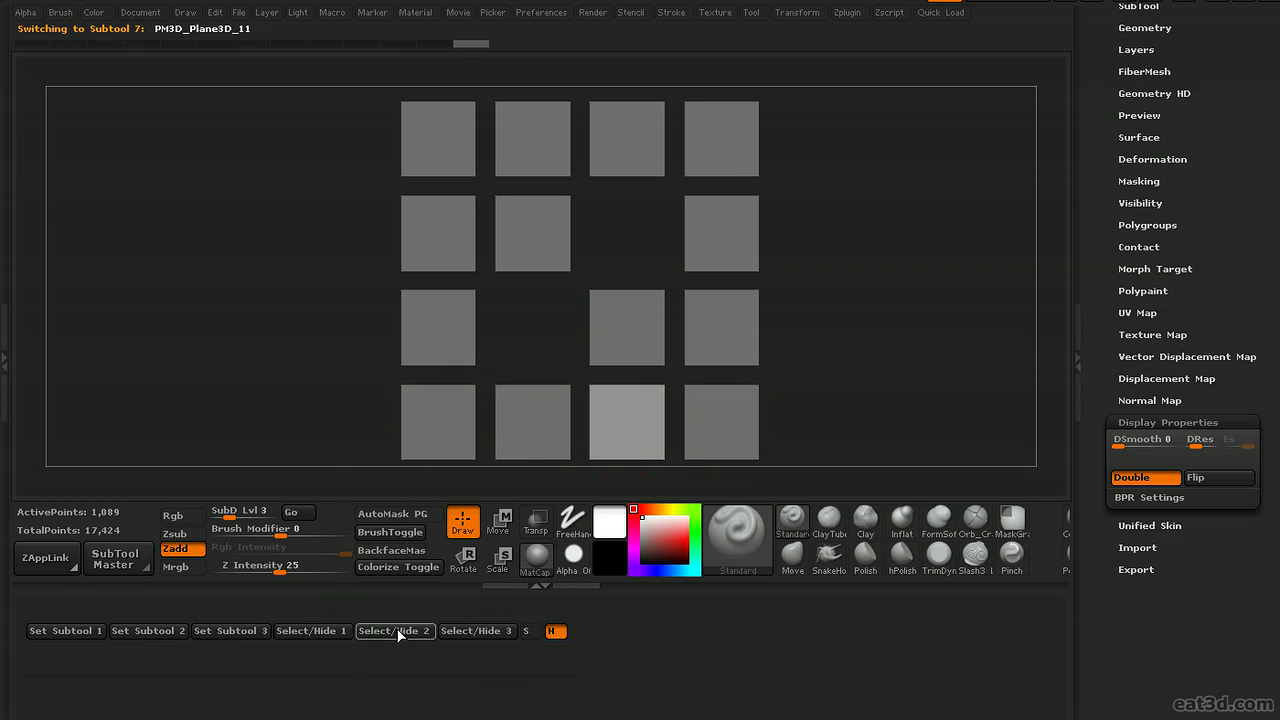
click(488, 630)
Switch to the S select mode and select the subtools stored in slots 1, 2 and 3 in turn
click(528, 631)
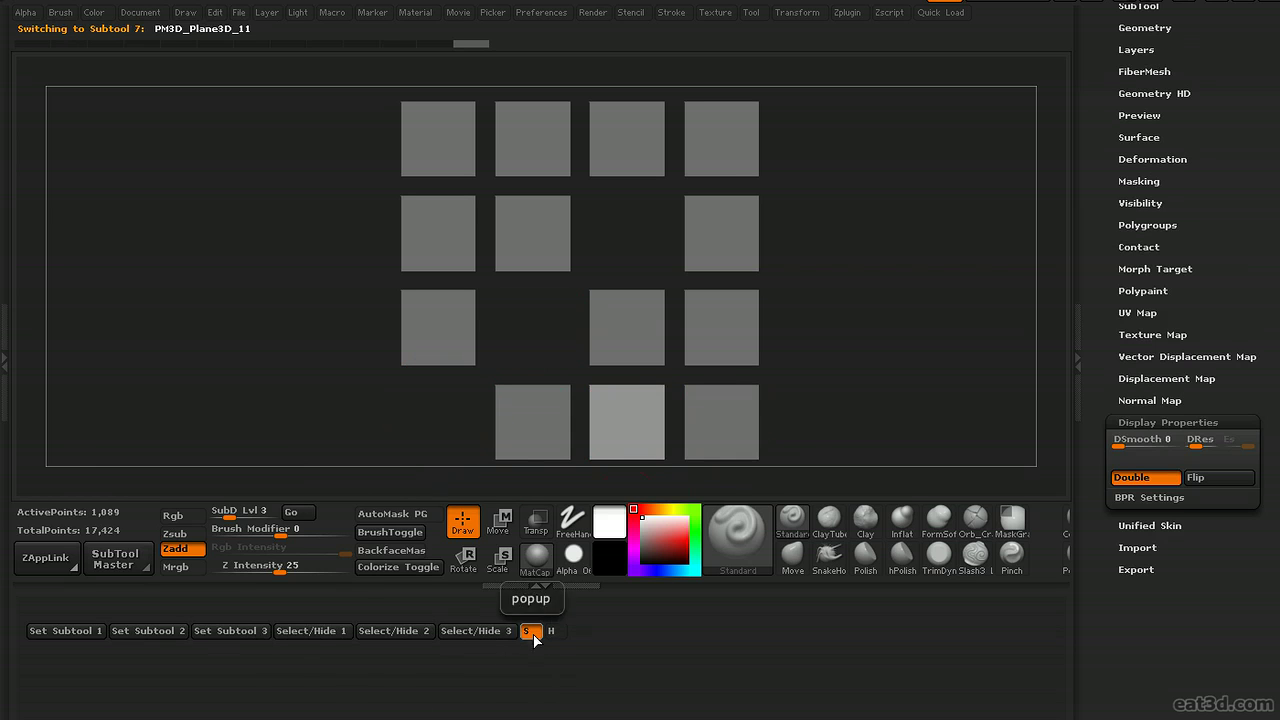
click(305, 630)
click(392, 630)
click(486, 631)
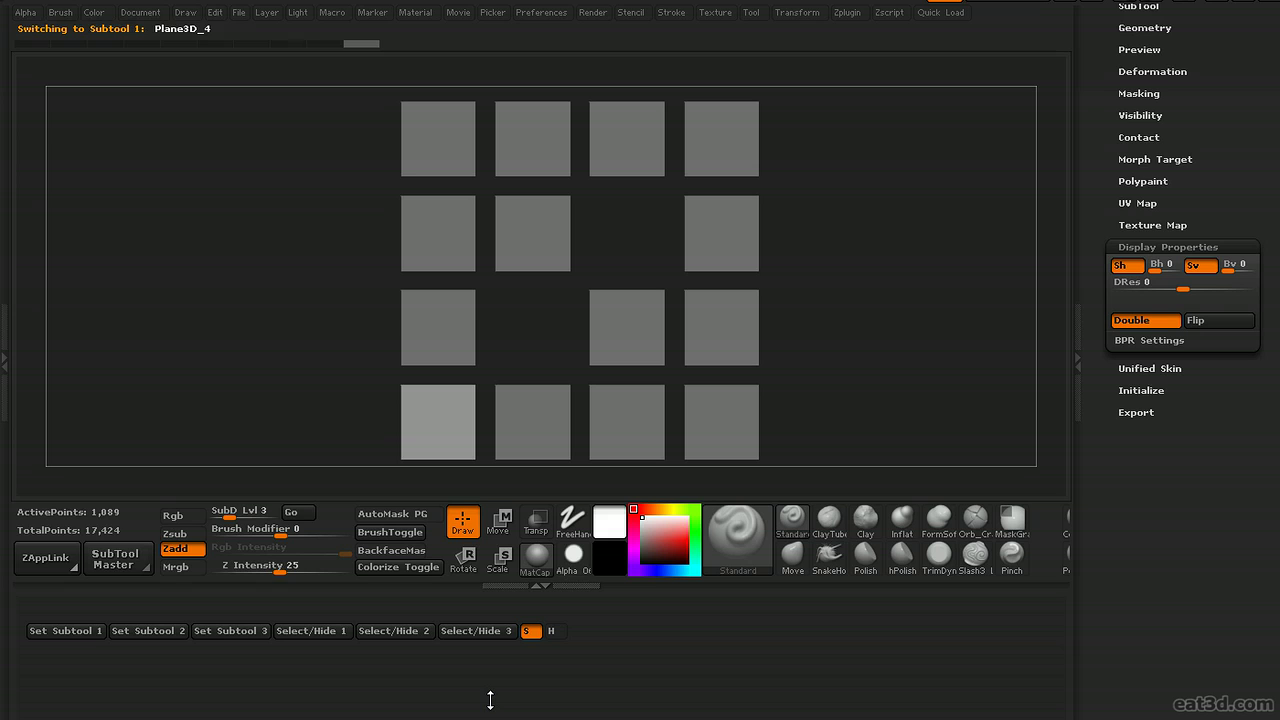
Load the Eat3DTools.zsc script from the Tutorial folder
click(851, 14)
click(891, 14)
click(920, 45)
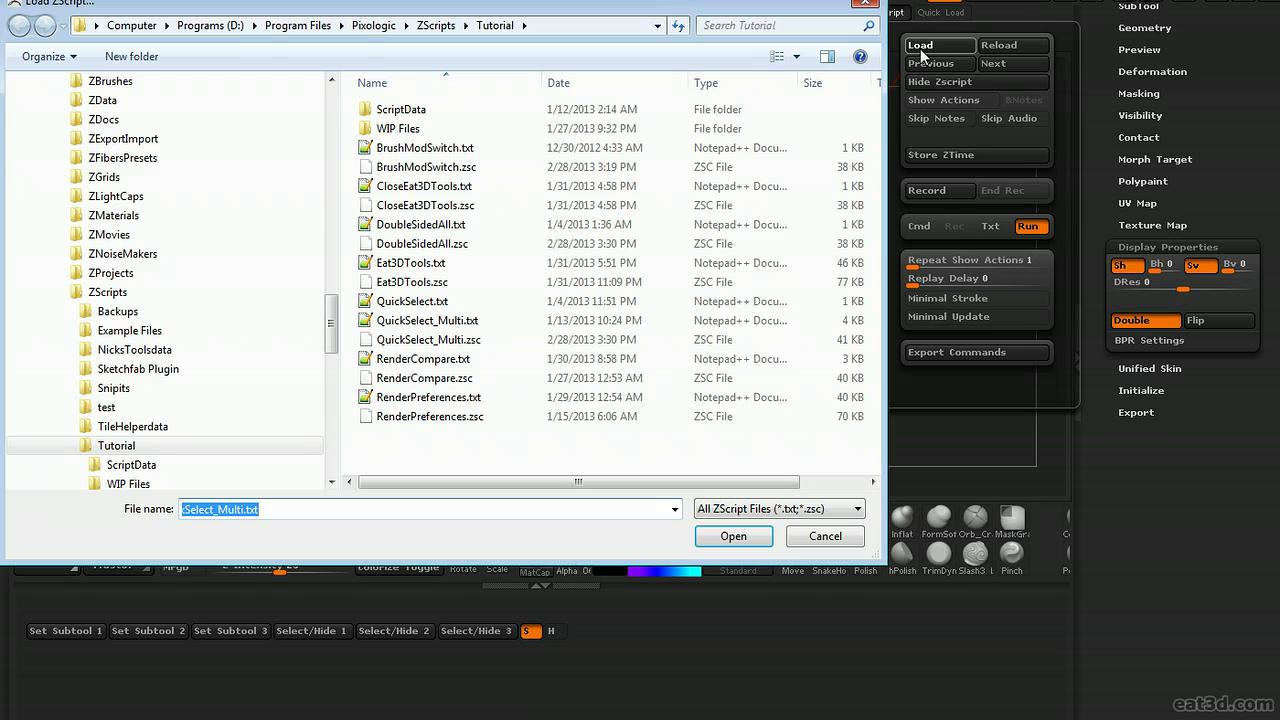
click(410, 282)
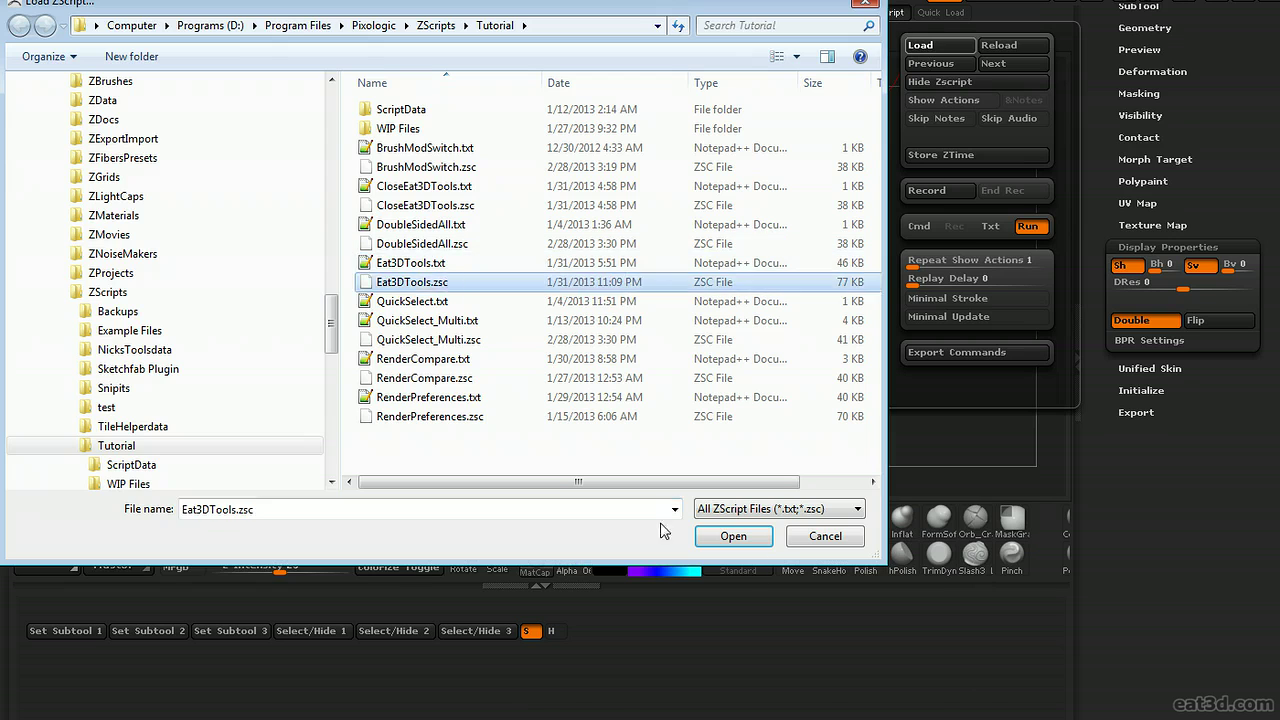
click(733, 536)
Expand the Eat3D Tools plugin and show its full set of controls in the side tray
click(849, 14)
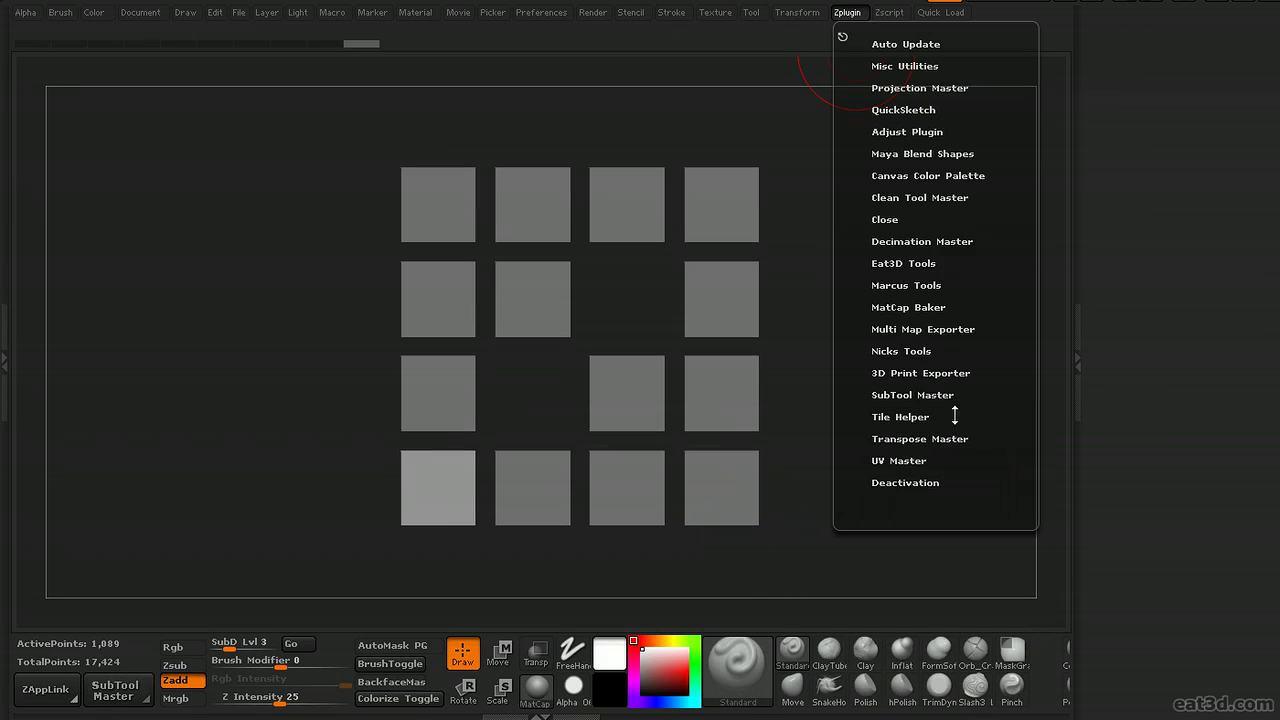
click(928, 262)
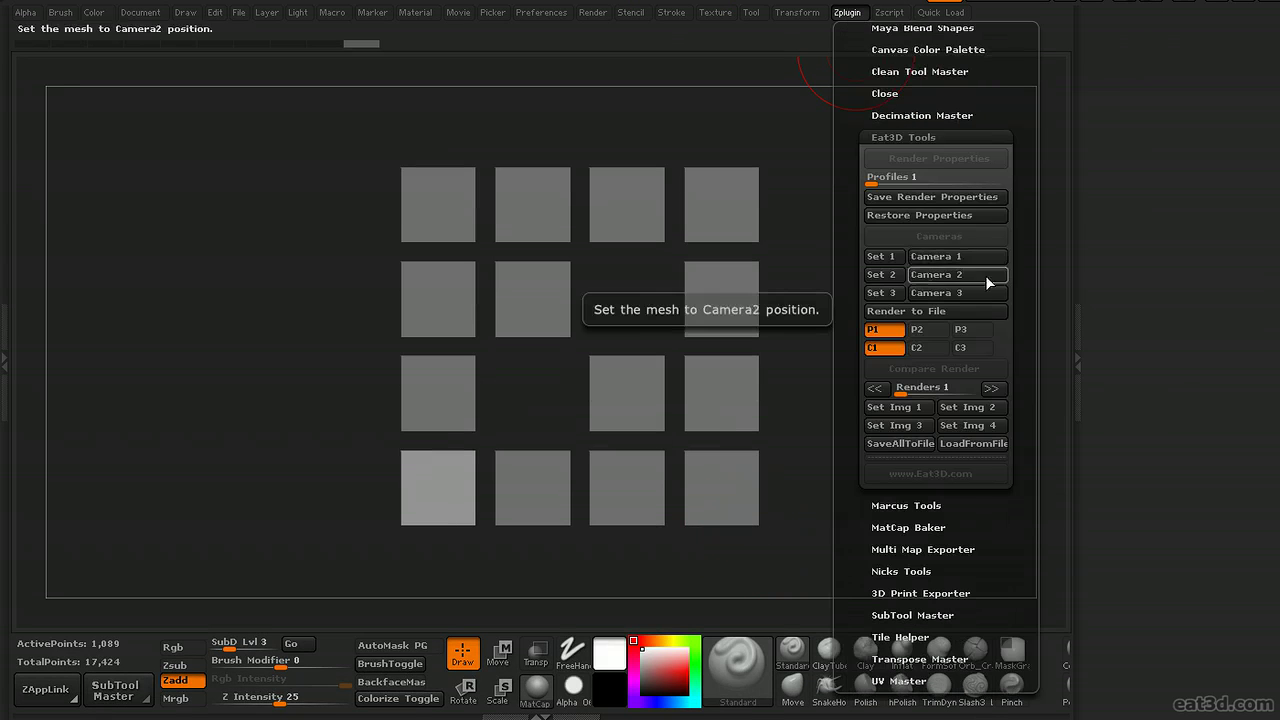
drag(1197, 494, 1197, 715)
drag(1256, 126, 1243, 334)
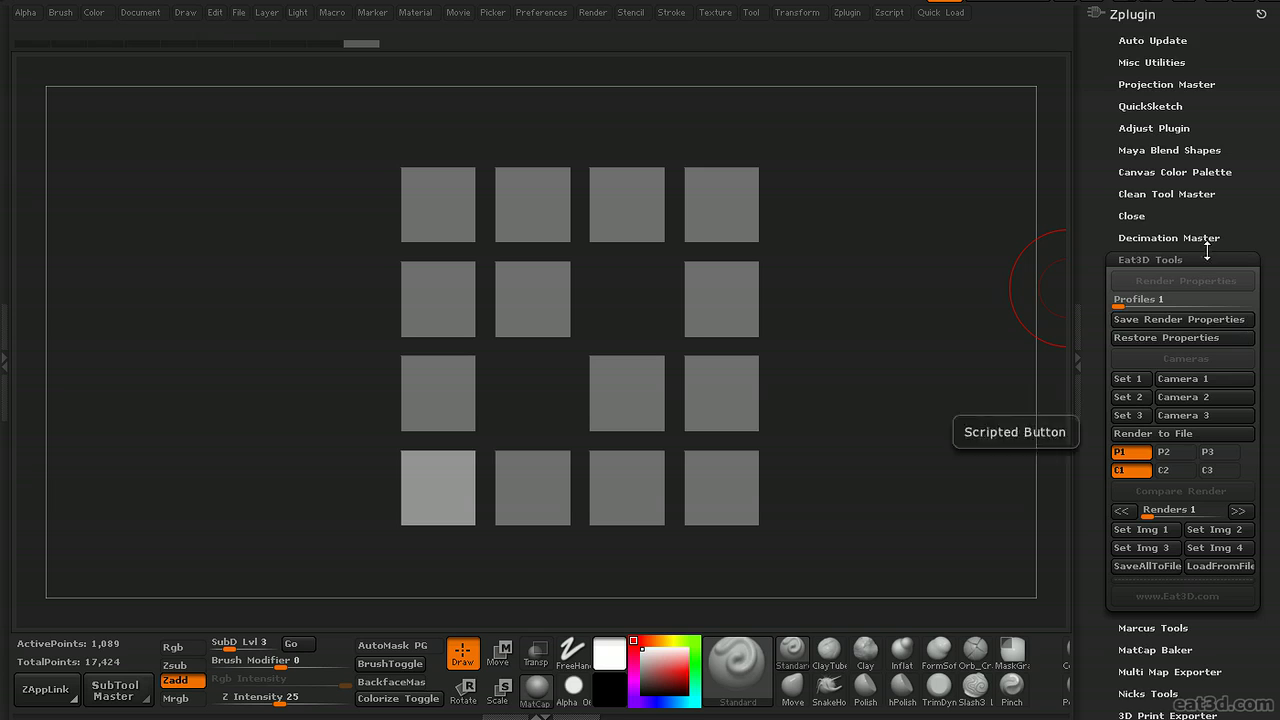
drag(1237, 223, 1241, 201)
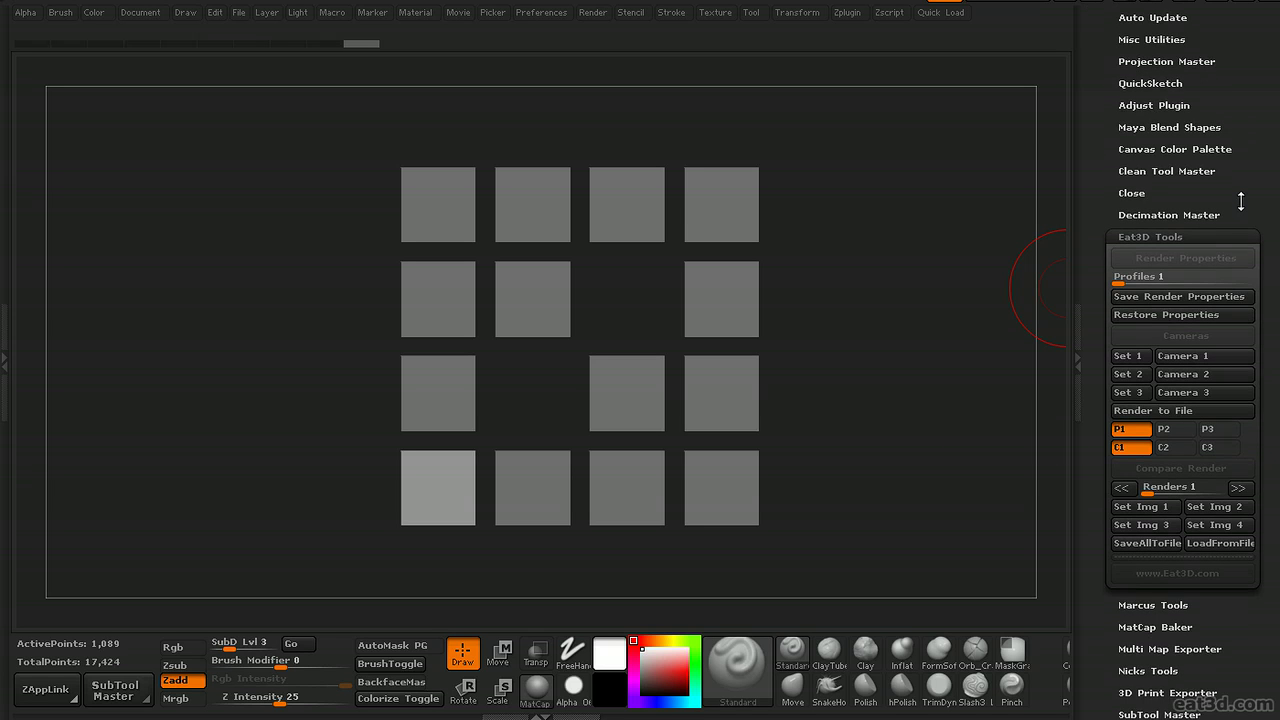
Open the project containing the purple clawed creature
click(239, 16)
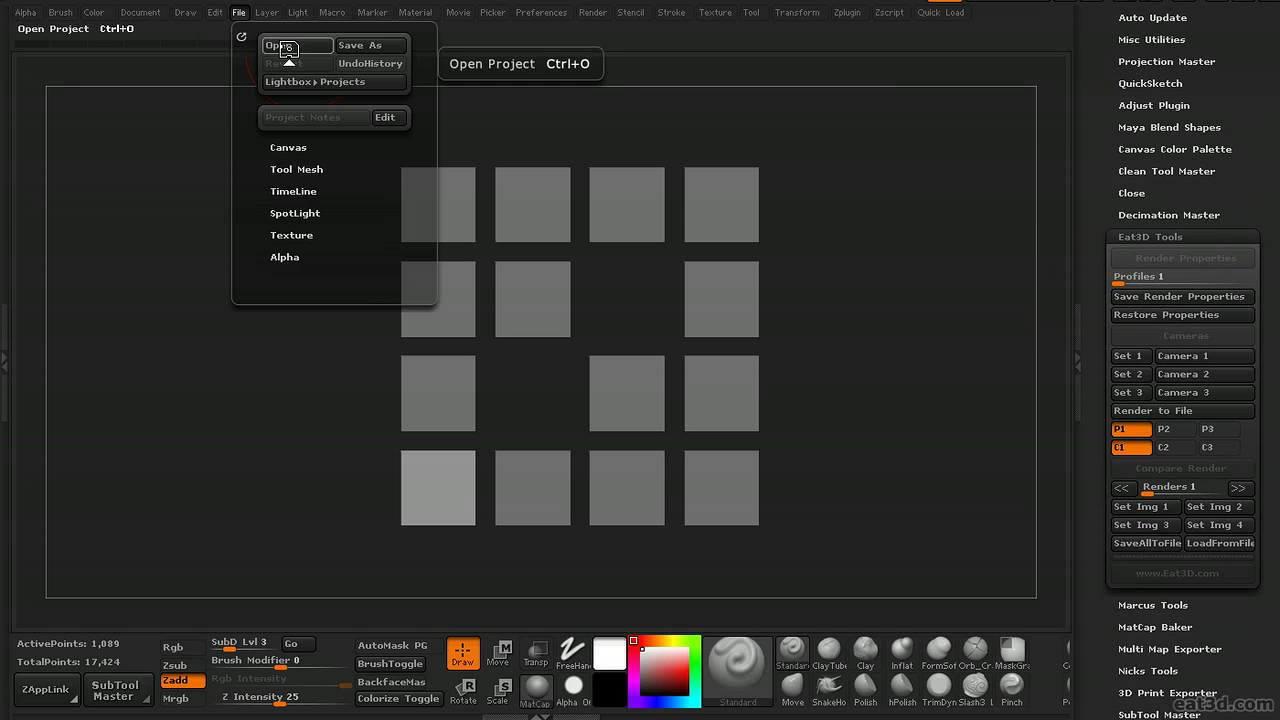
click(288, 46)
click(871, 517)
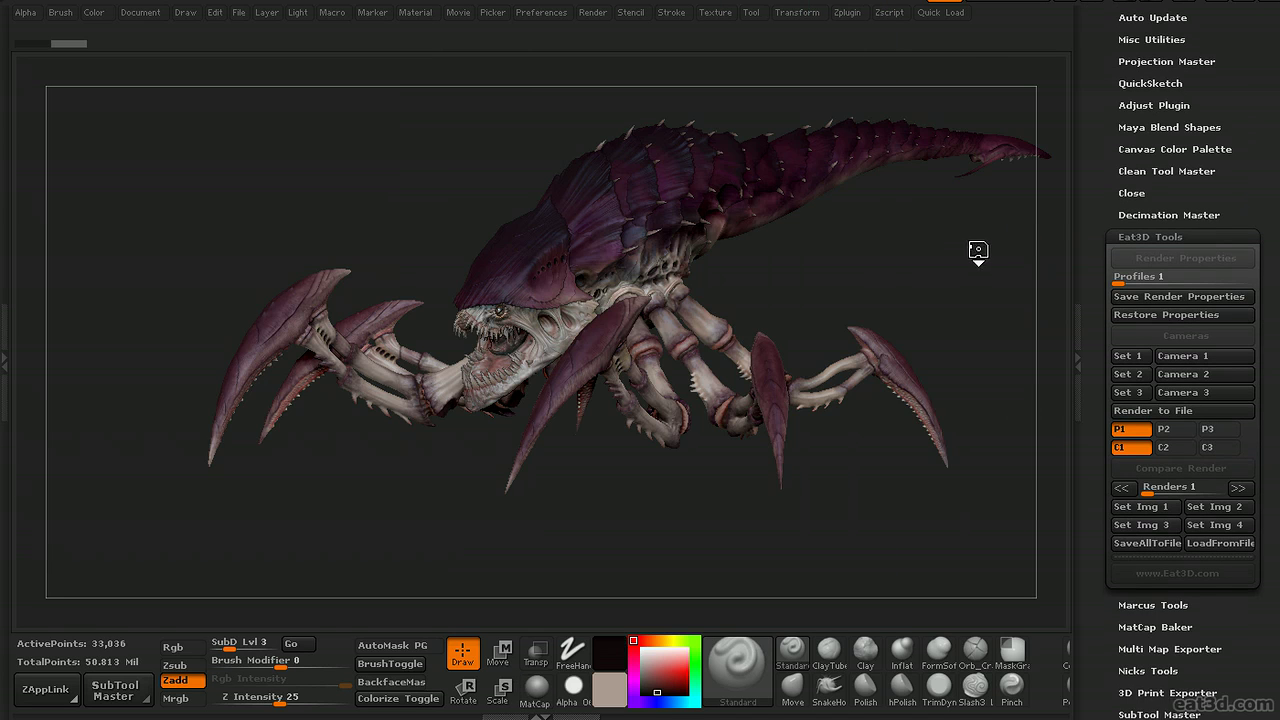
Store views of the creature as cameras 1, 2 and 3, and recall camera 1
drag(983, 251, 705, 385)
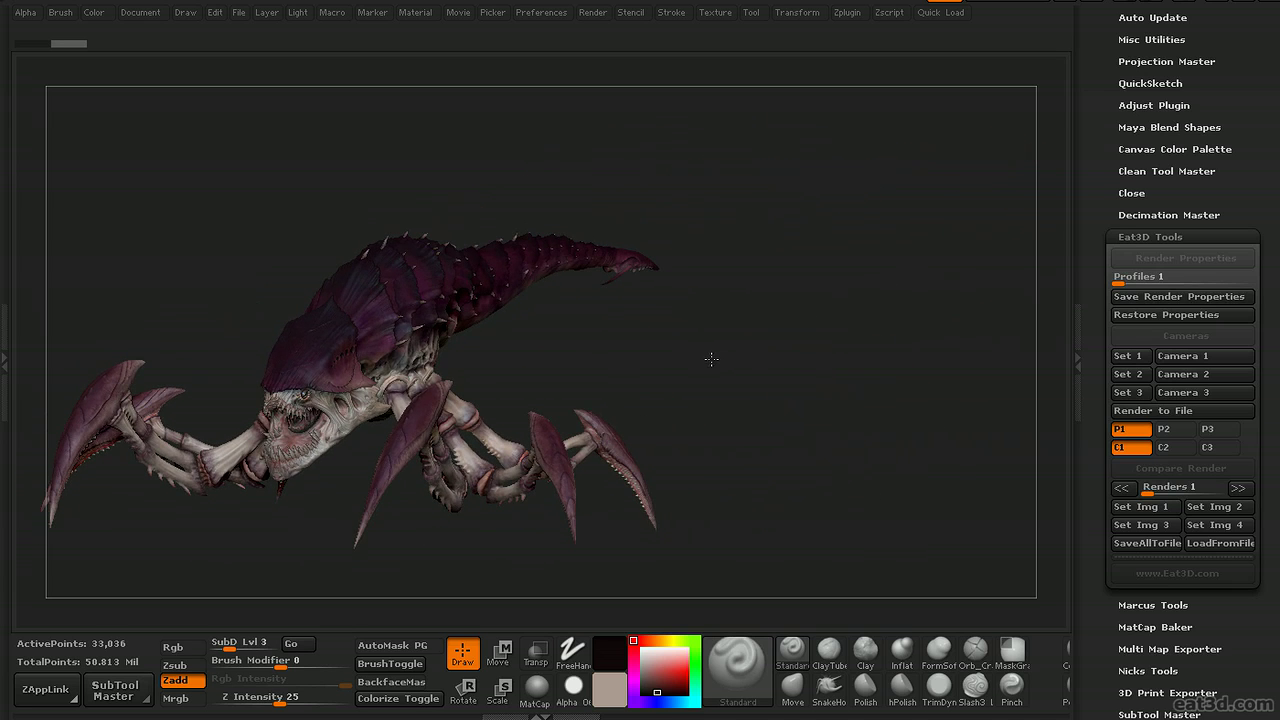
click(1118, 360)
drag(783, 374, 894, 297)
click(1131, 377)
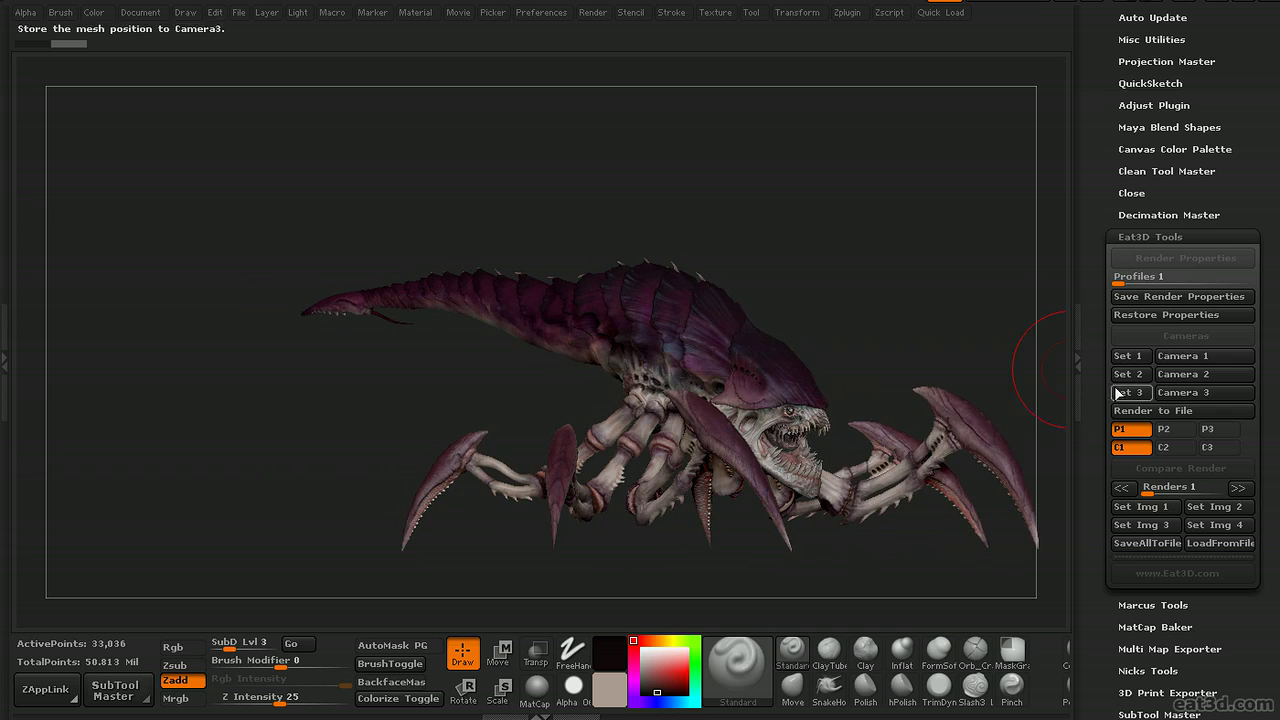
click(1117, 392)
click(1185, 356)
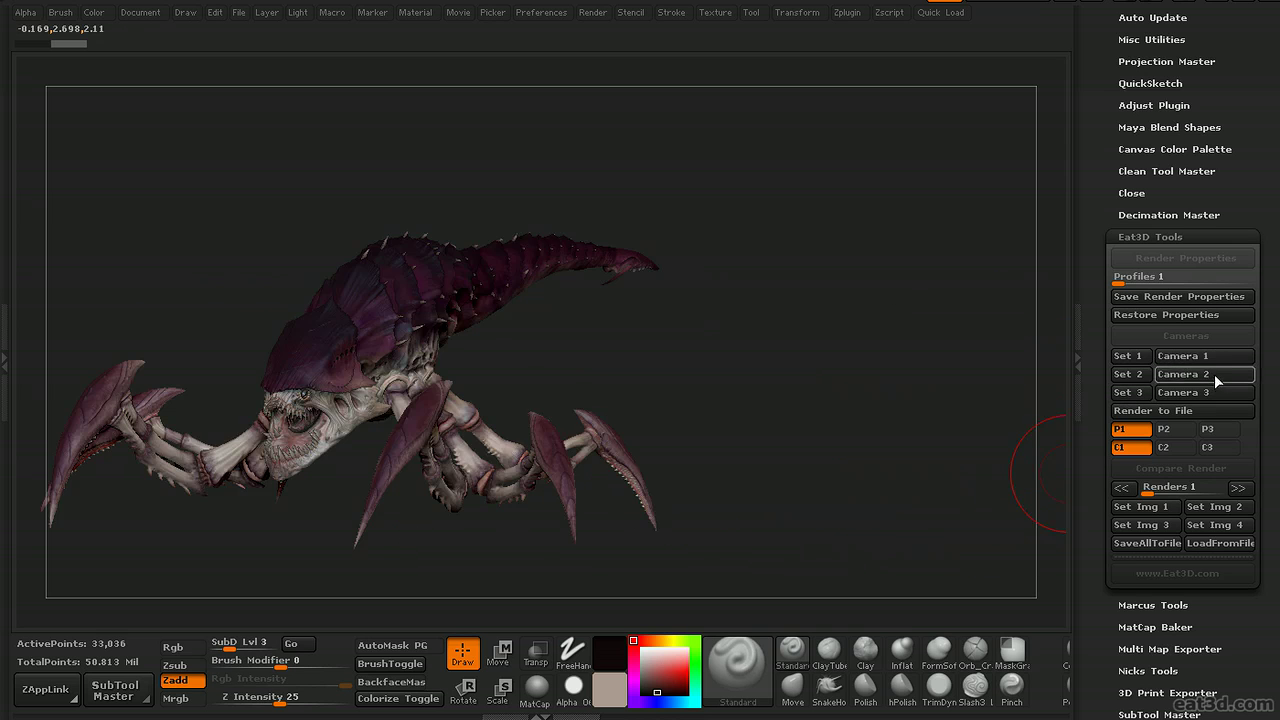
Recall cameras 2 and 3 in turn to view the creature from the stored angles
click(1214, 374)
click(1200, 392)
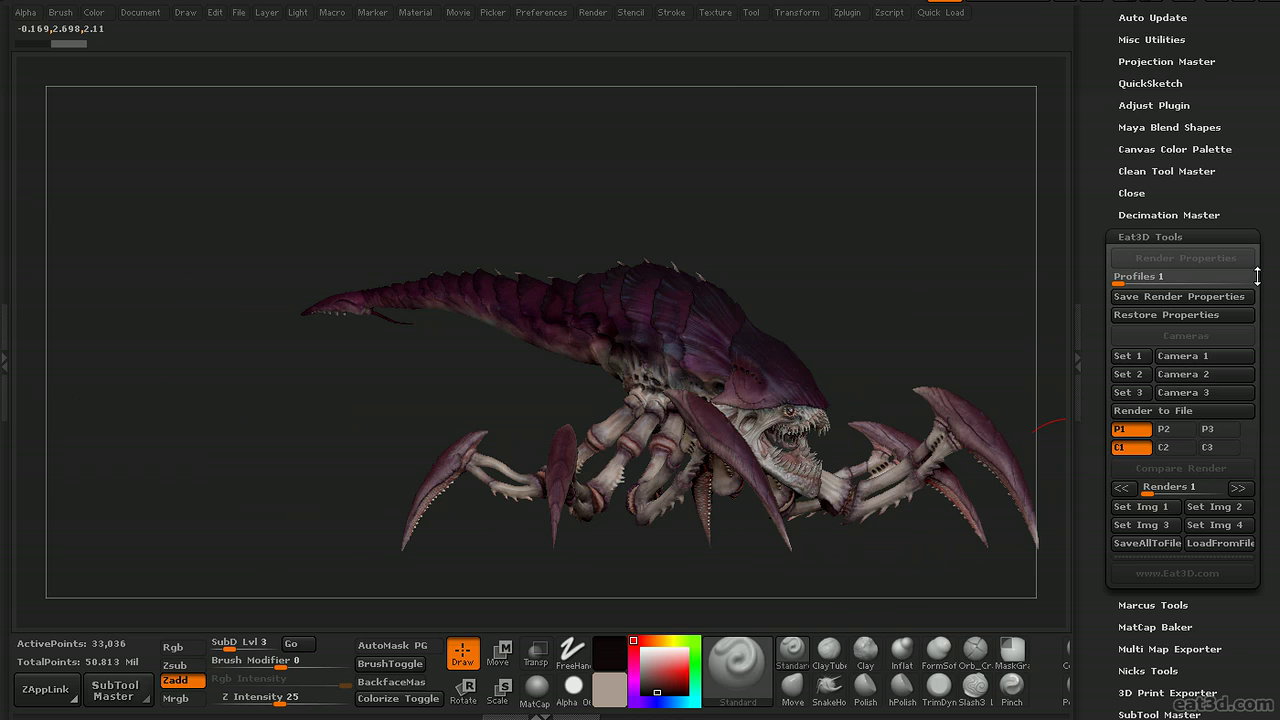
Turn on ambient occlusion, SoftZ and SoftRGB in the render properties
click(593, 13)
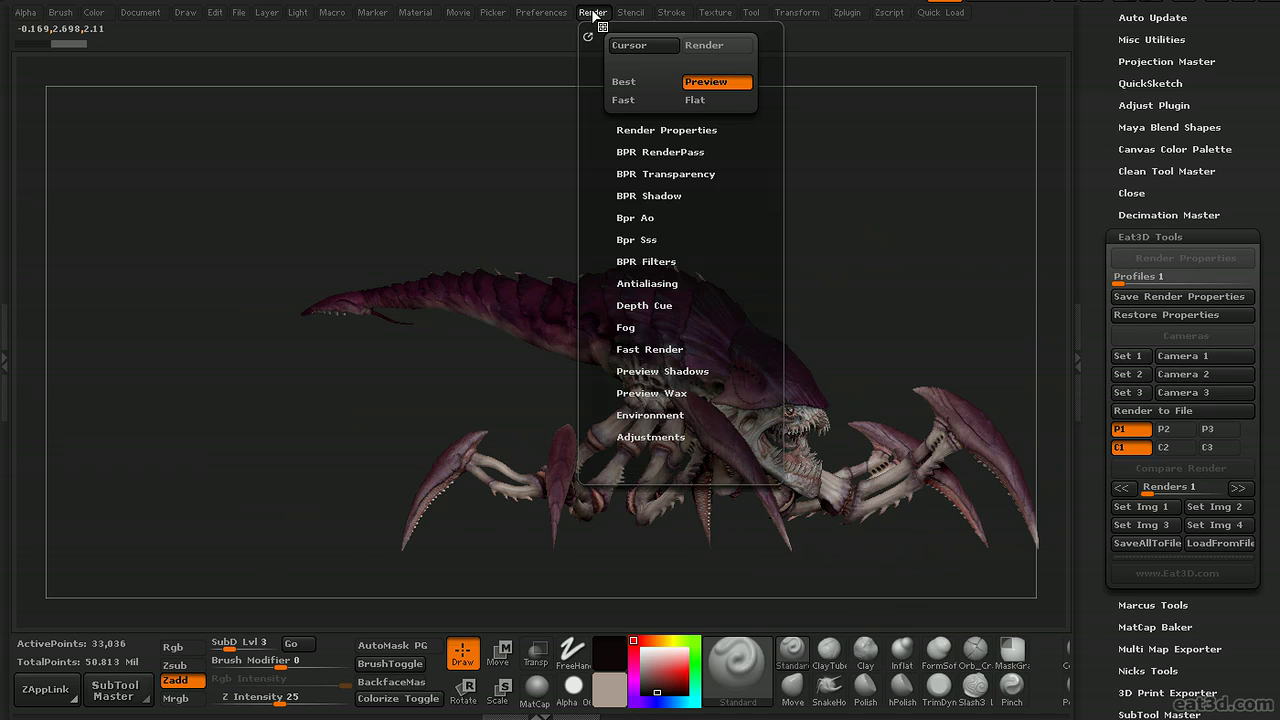
click(705, 130)
click(708, 241)
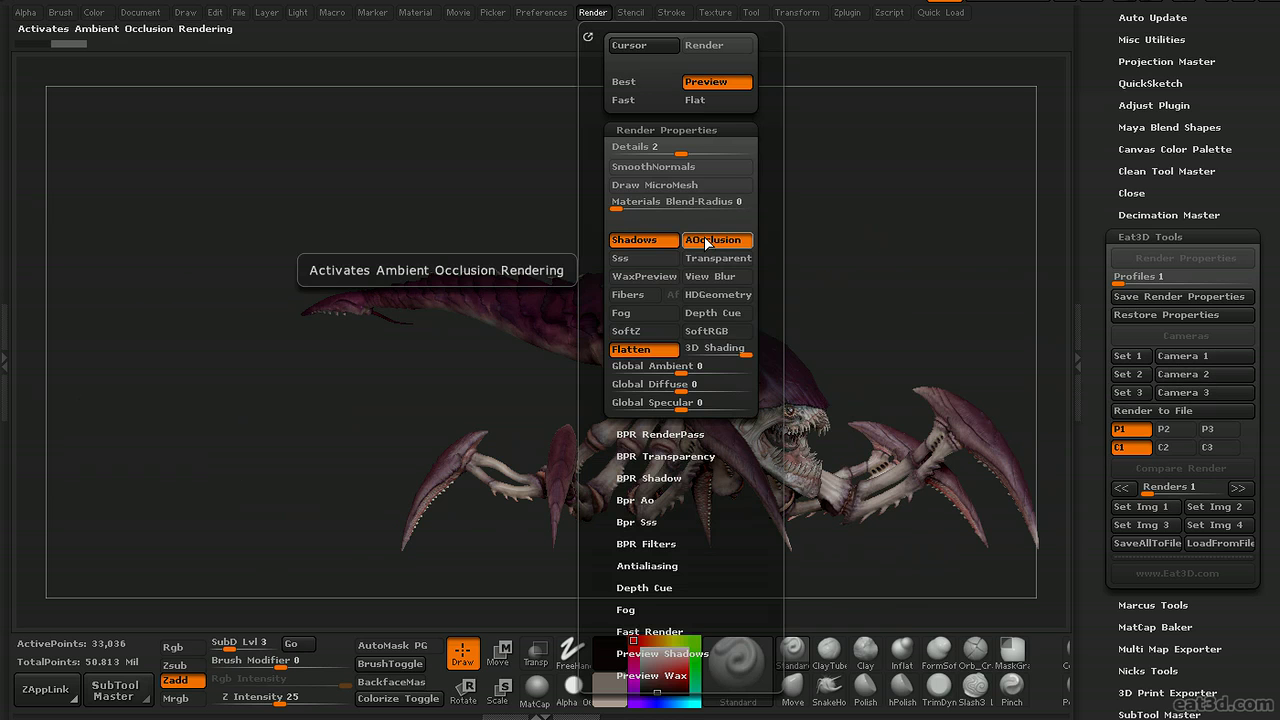
click(706, 331)
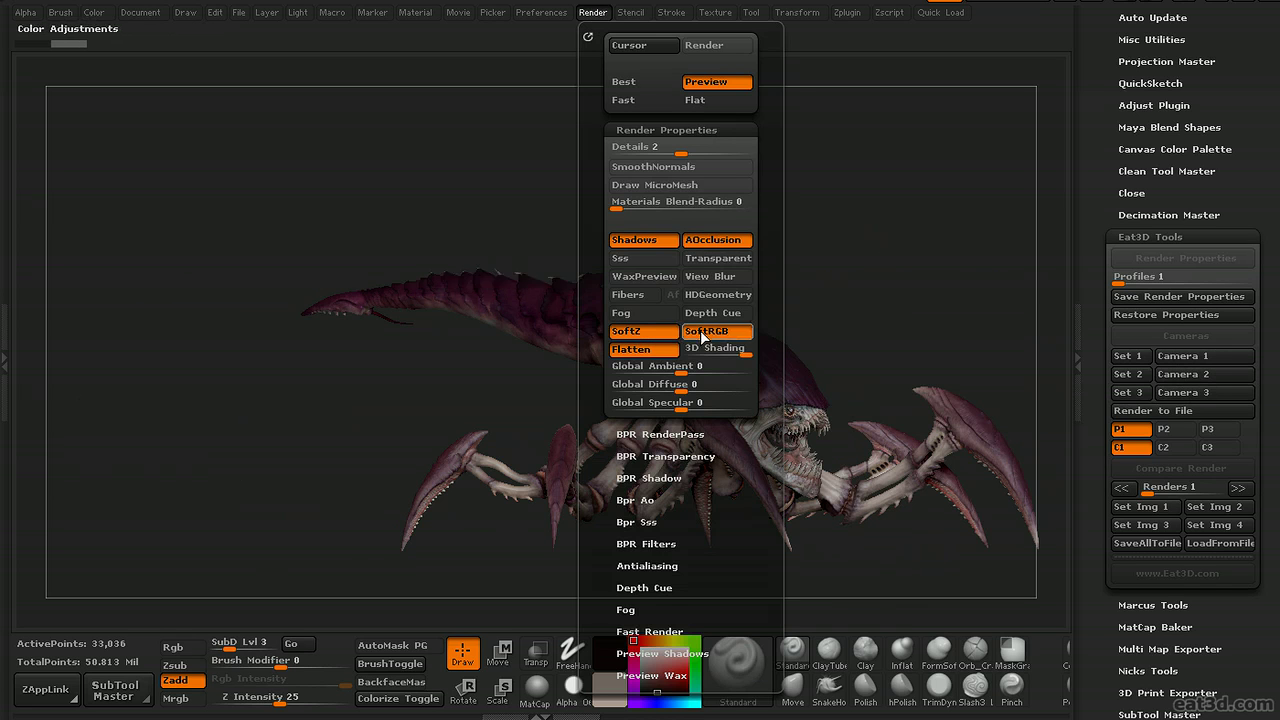
Set BPR AO to 68 rays, resolution 925 and BPR shadows to 116 rays, resolution 361, blur 4, saving the render properties to profile 1
click(655, 500)
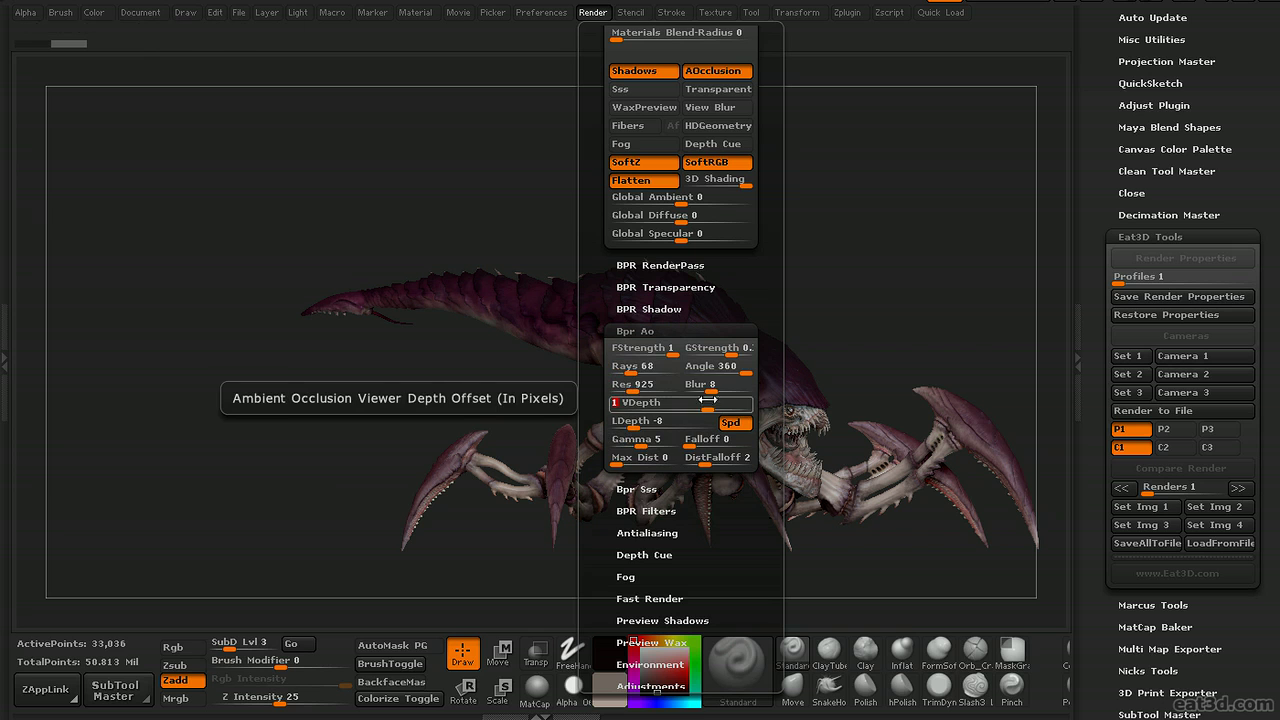
click(648, 309)
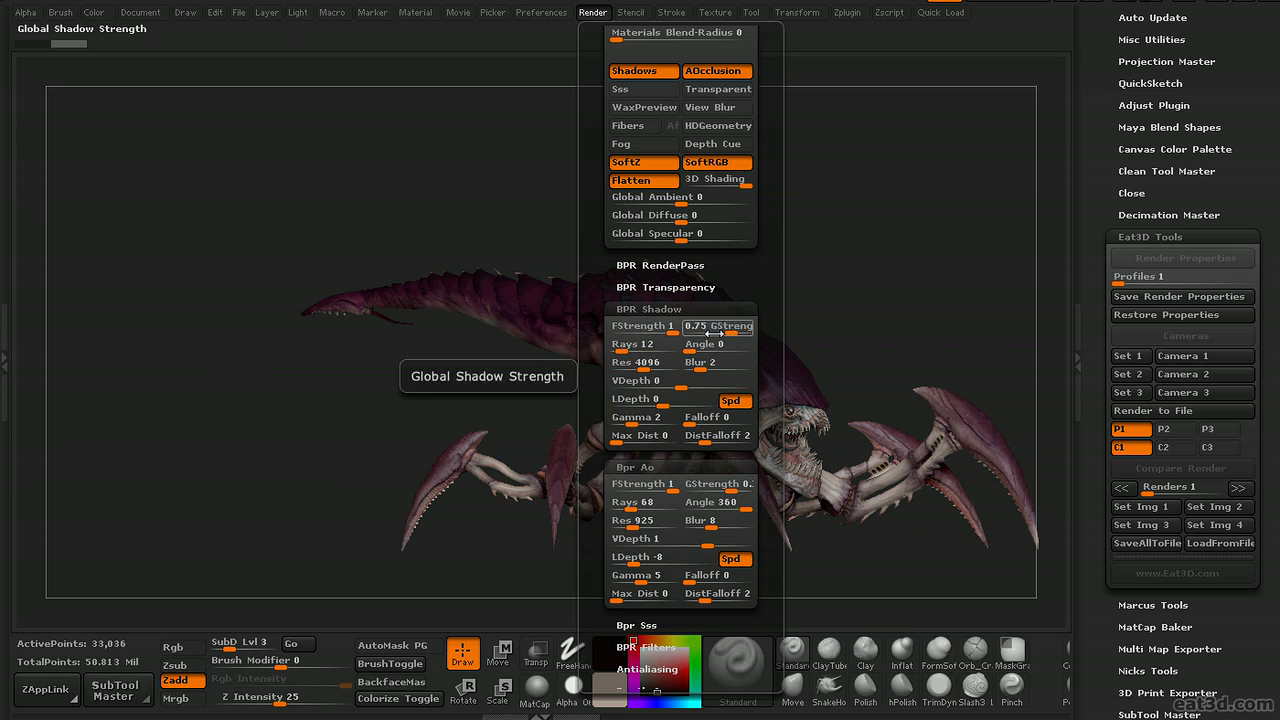
mouse_move(622, 350)
mouse_down()
mouse_move(638, 351)
mouse_move(620, 363)
mouse_up()
drag(698, 364, 705, 366)
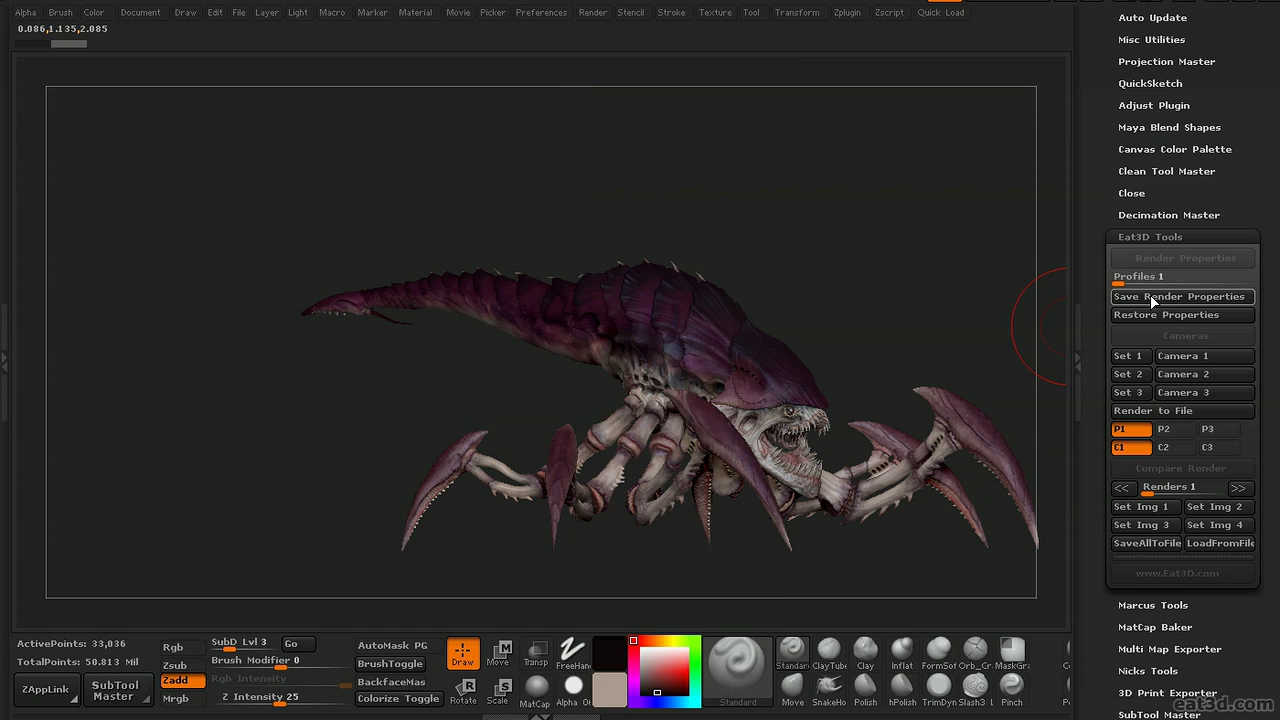
click(1150, 296)
Render the creature with BPR from the render pass settings, and recall camera 2
click(598, 16)
mouse_move(594, 101)
mouse_down()
mouse_move(586, 54)
mouse_move(577, 98)
mouse_up()
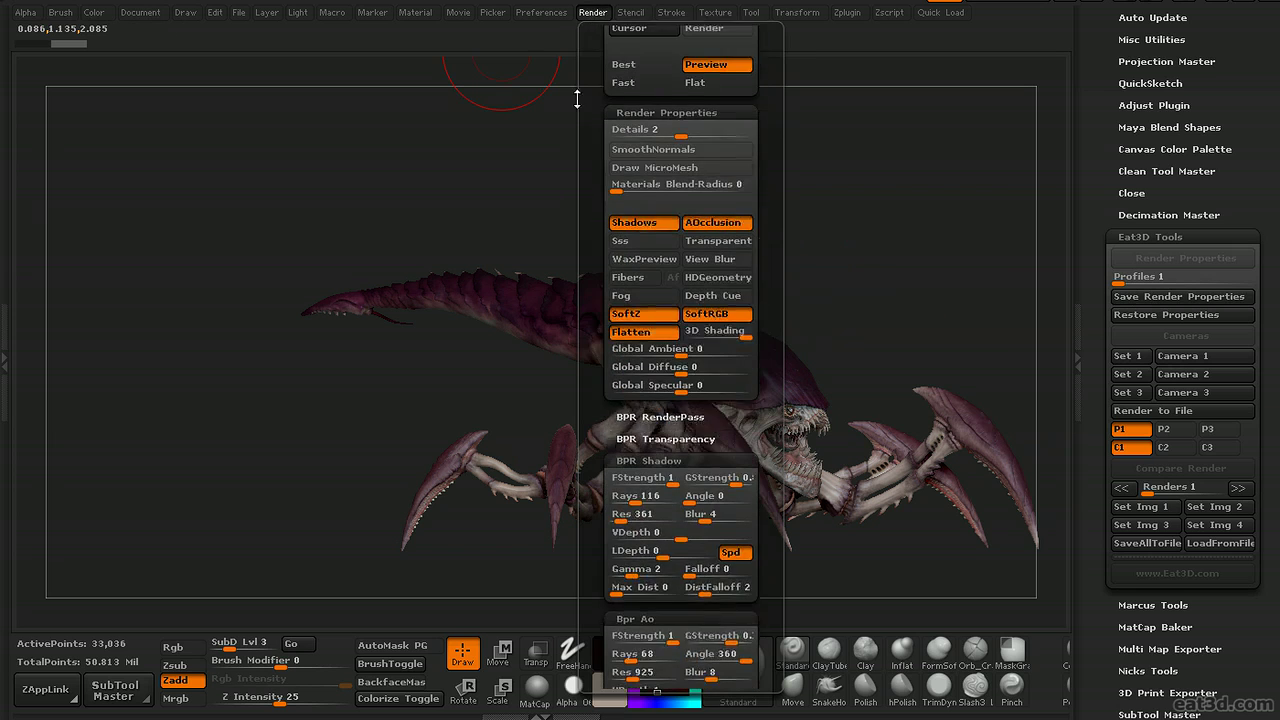
scroll(577, 98, up, 1)
click(662, 435)
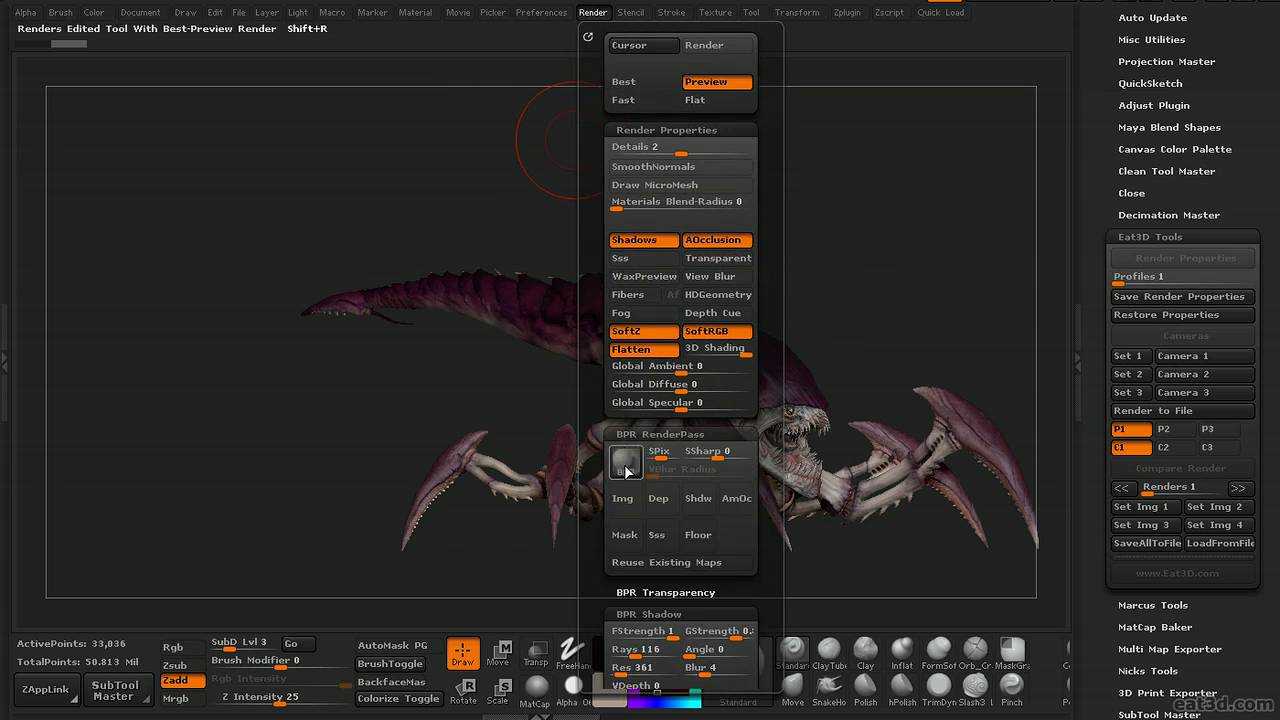
click(626, 462)
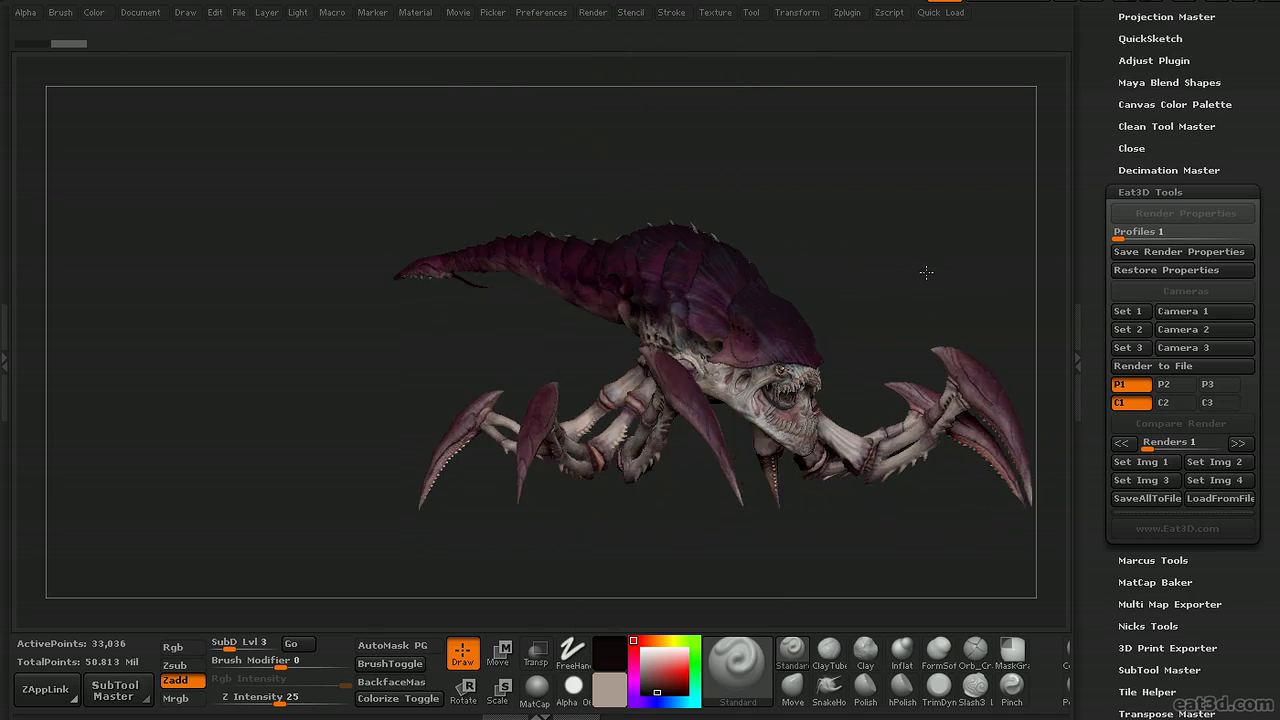
drag(926, 272, 854, 256)
click(1203, 333)
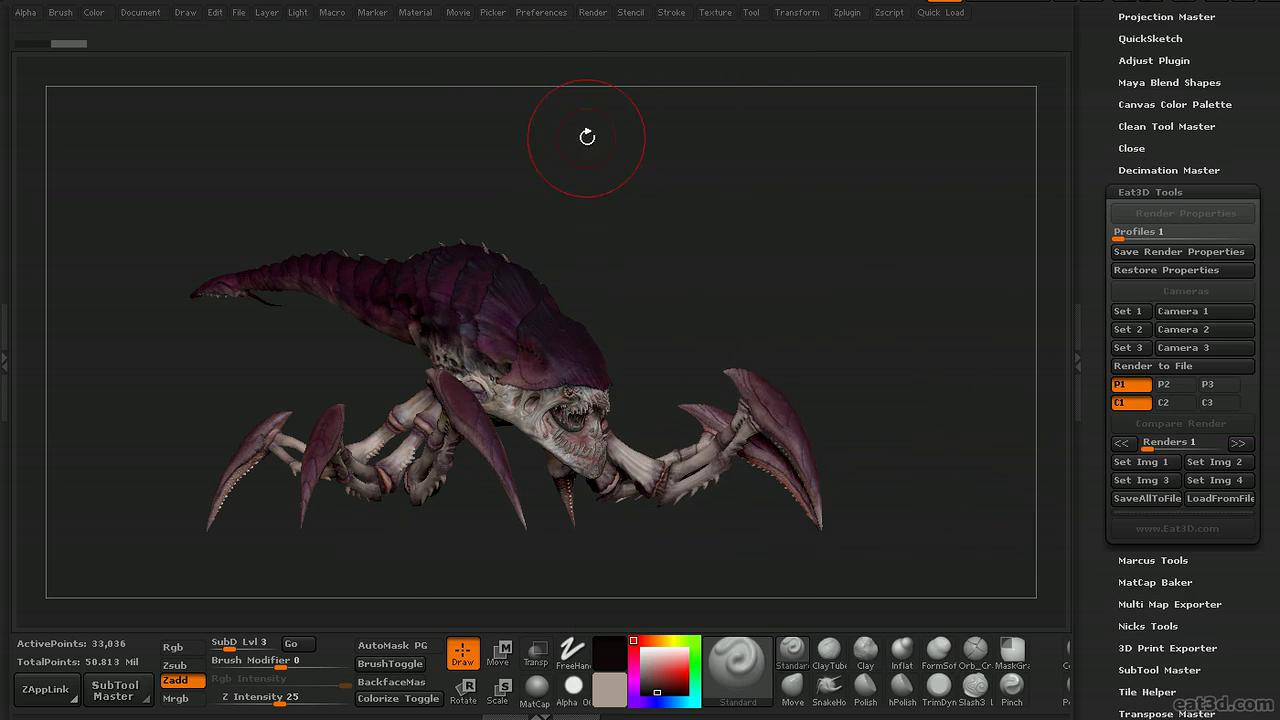
Set BPR shadows to 7 rays, resolution 294 and blur 21, and BPR ambient occlusion to 2 rays and resolution 264
click(593, 12)
drag(770, 207, 772, 12)
mouse_move(640, 318)
mouse_down()
mouse_move(612, 320)
mouse_move(626, 333)
mouse_up()
drag(706, 333, 722, 333)
drag(652, 455, 624, 490)
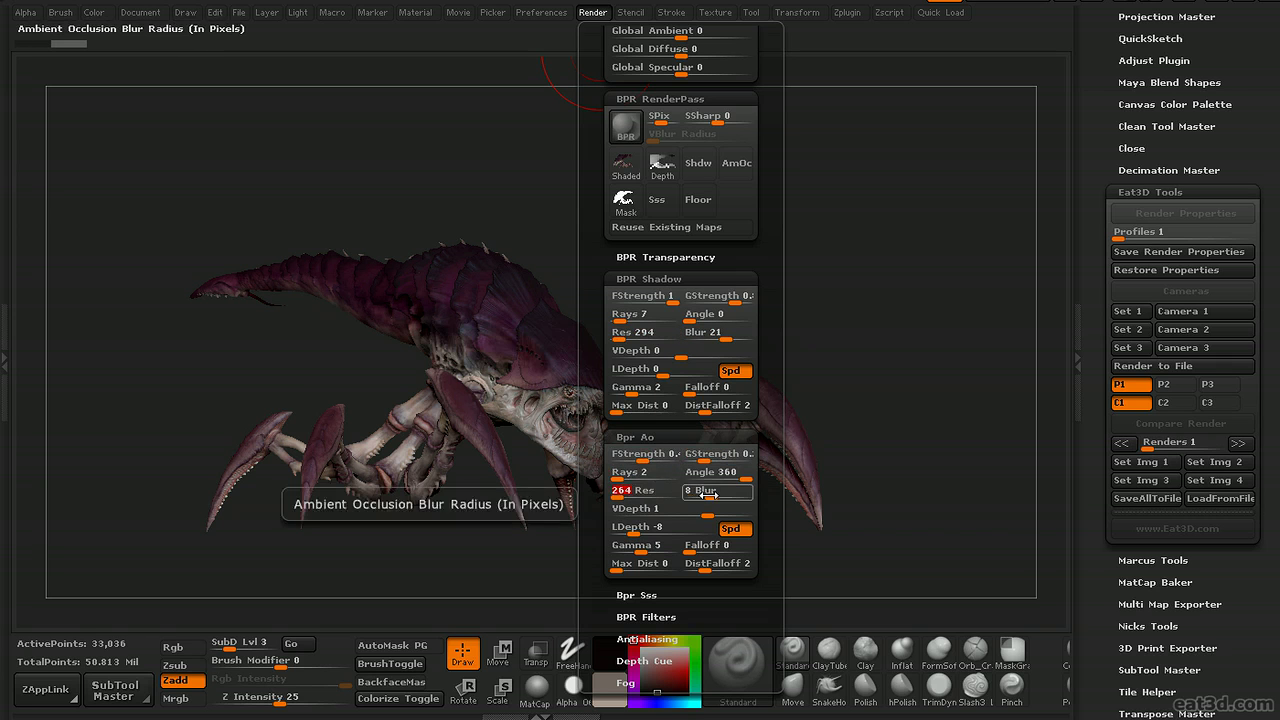
drag(766, 340, 771, 557)
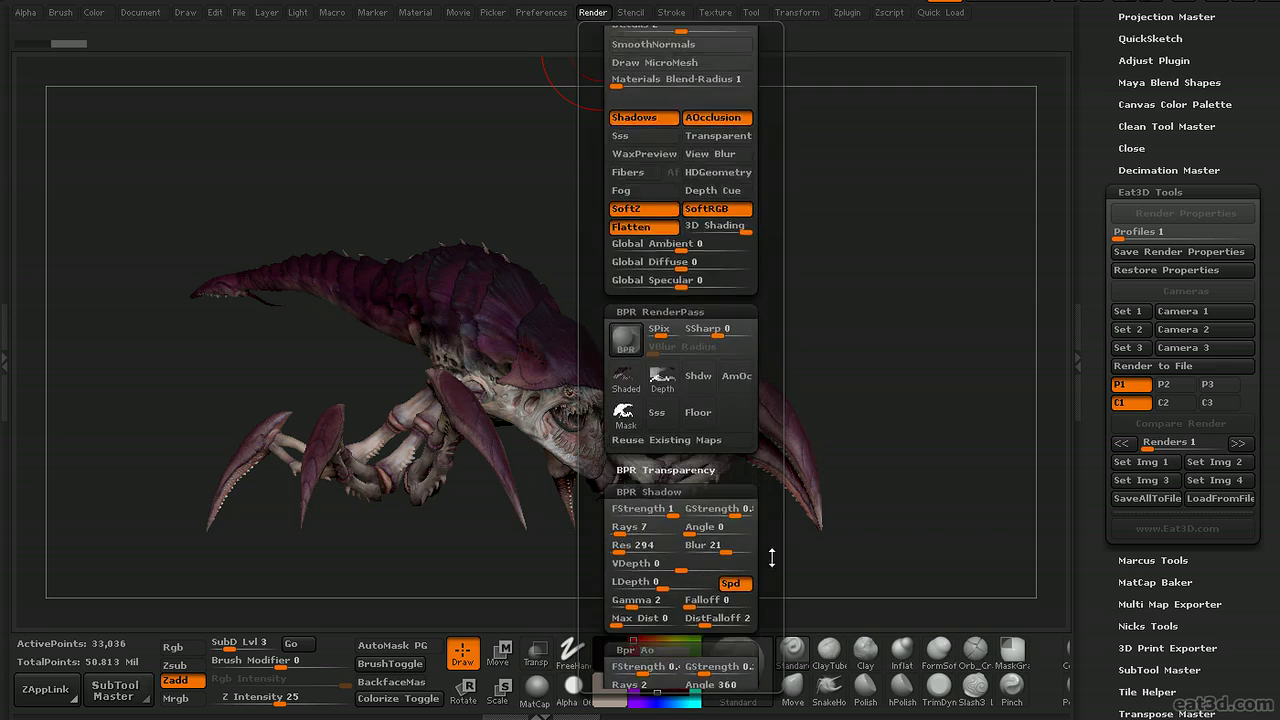
Try the zbro_Paint material on the creature and switch it to MatCap Skeleton
click(536, 685)
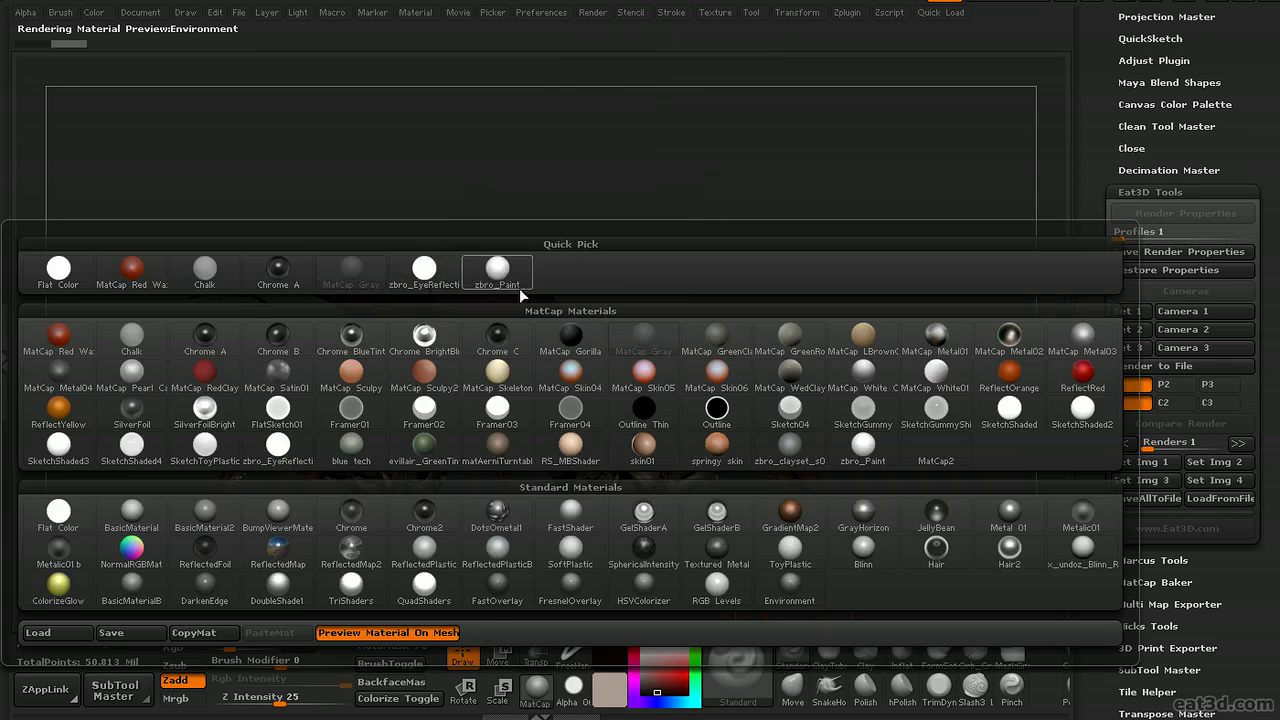
click(517, 284)
click(538, 690)
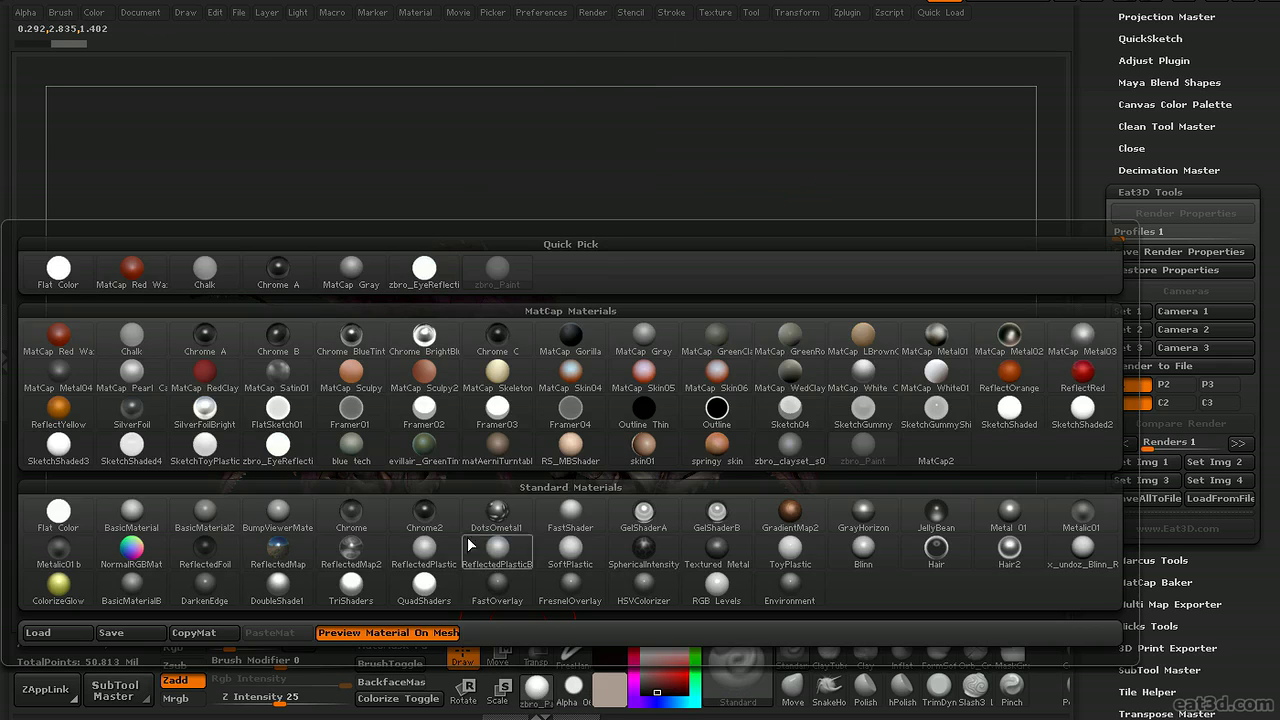
click(497, 377)
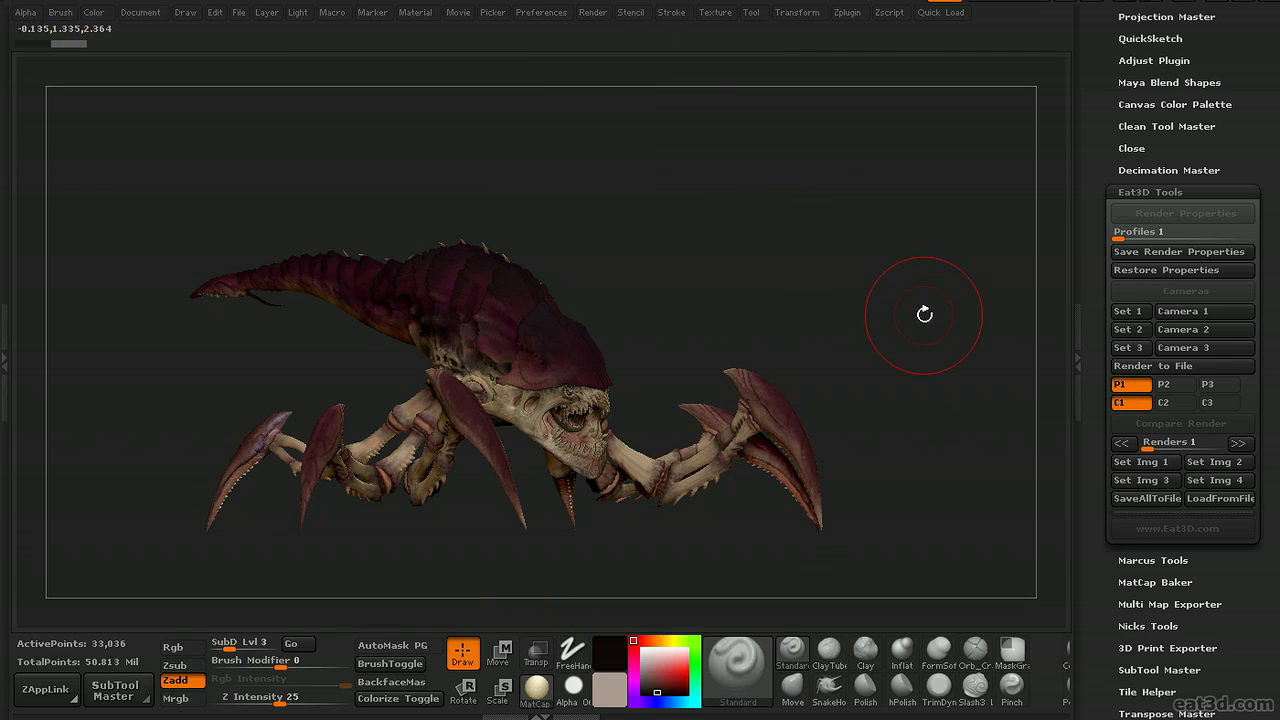
Switch the render properties profile to 2 and save the current render properties to it
click(592, 12)
drag(1120, 237, 1160, 237)
click(1146, 253)
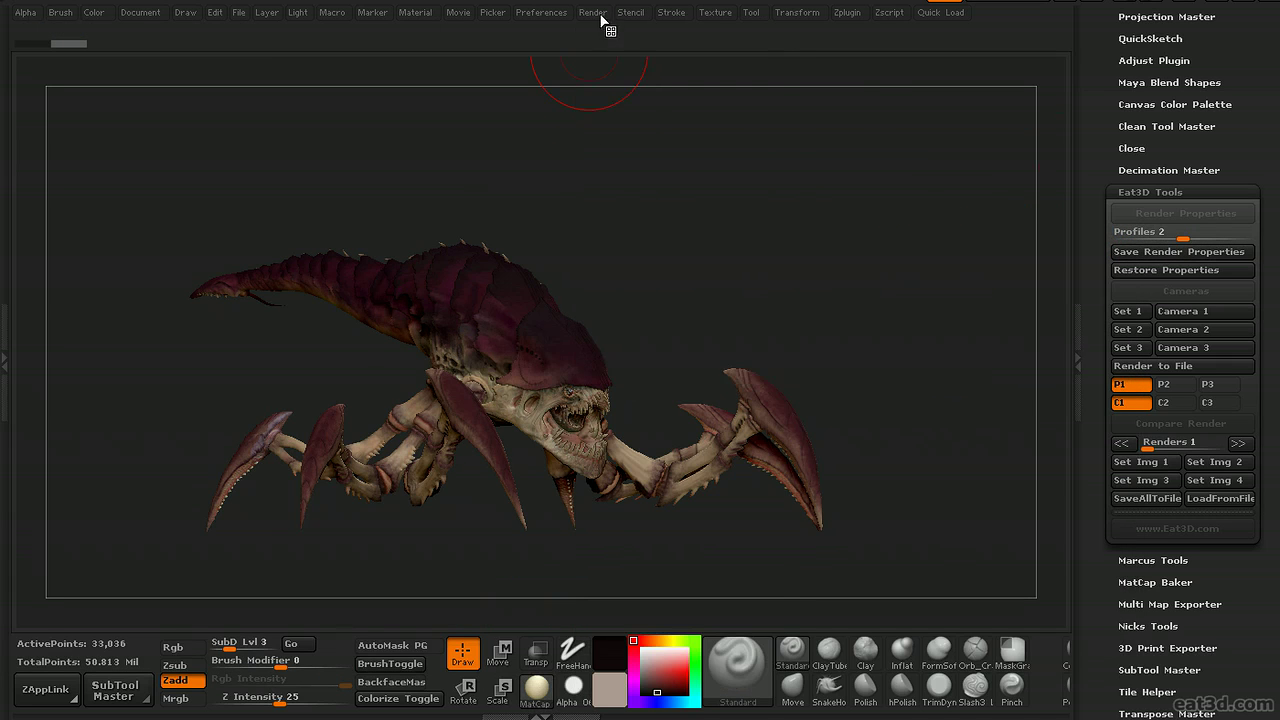